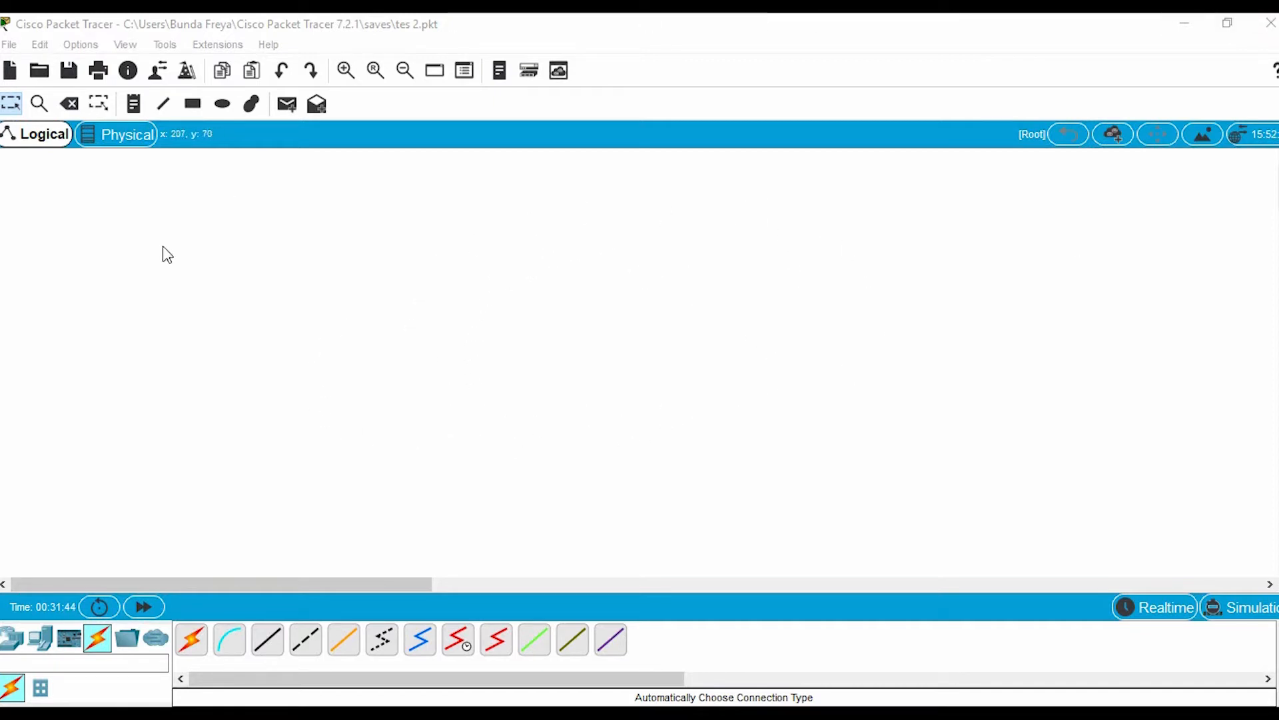
left_click(14, 645)
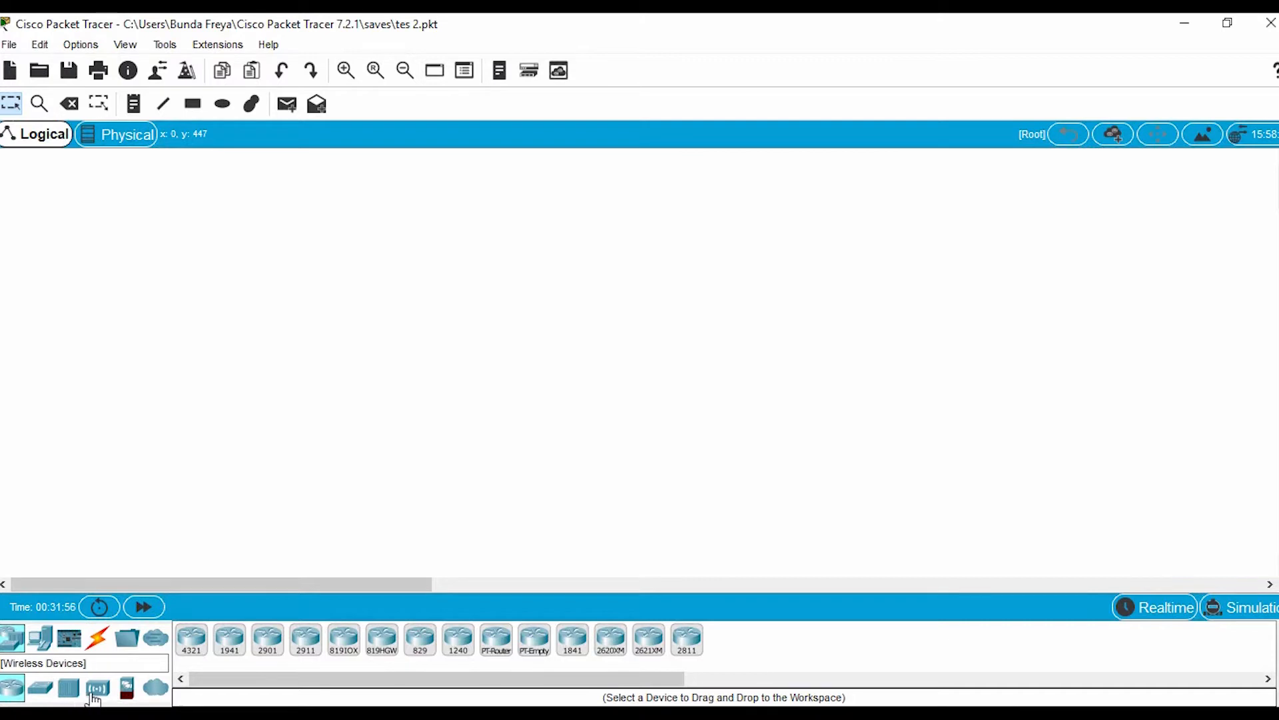
left_click(41, 643)
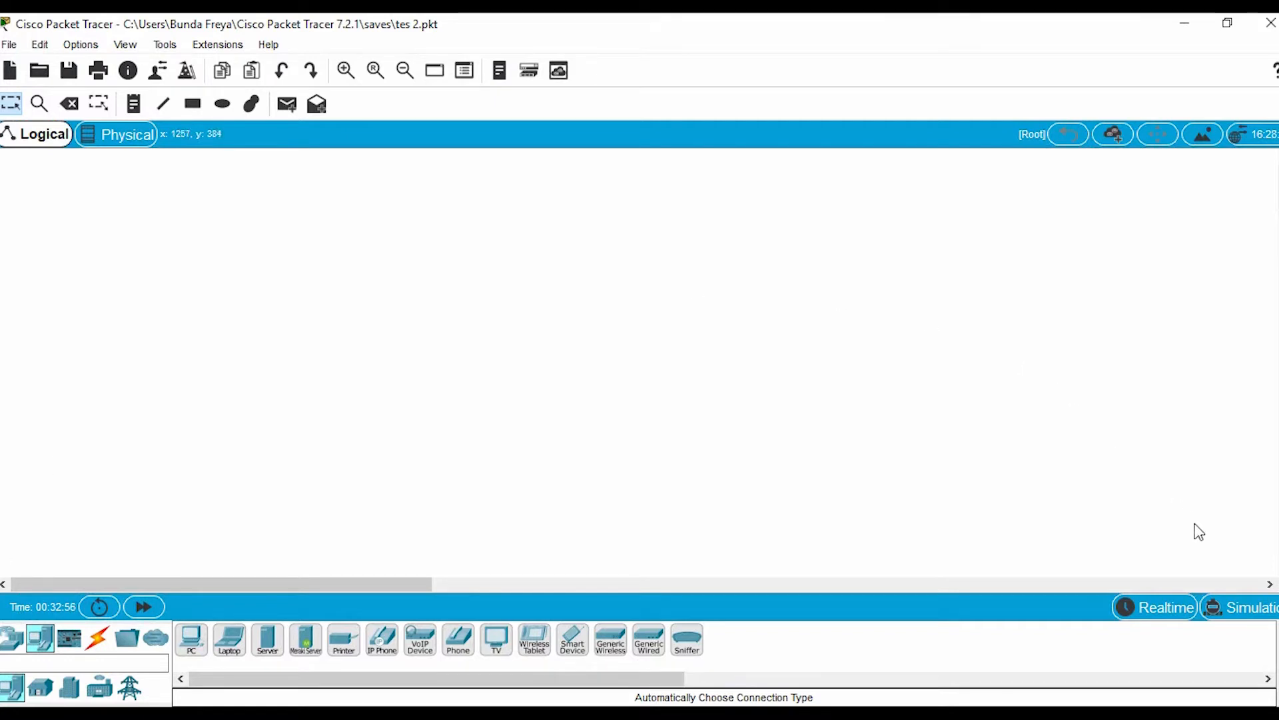
left_click(1267, 611)
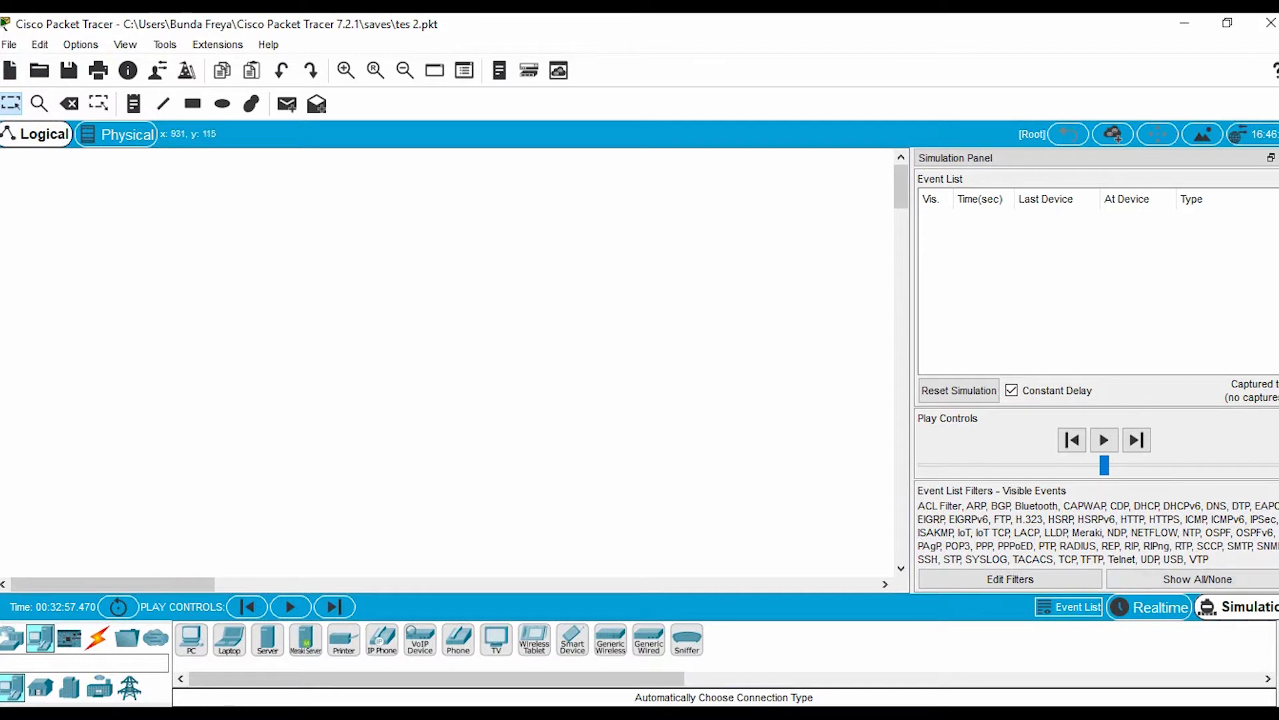
left_click(1157, 608)
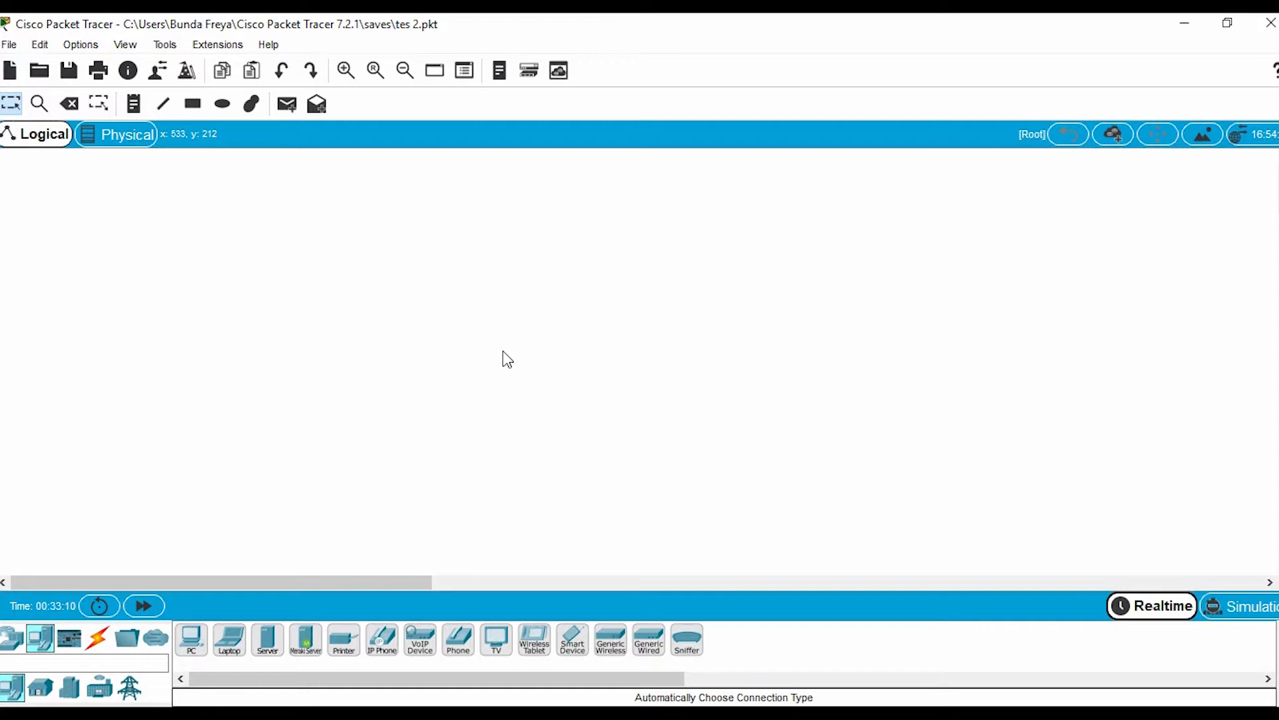
Place a PT-Switch in the middle of the logical workspace
left_click(12, 645)
left_click(40, 687)
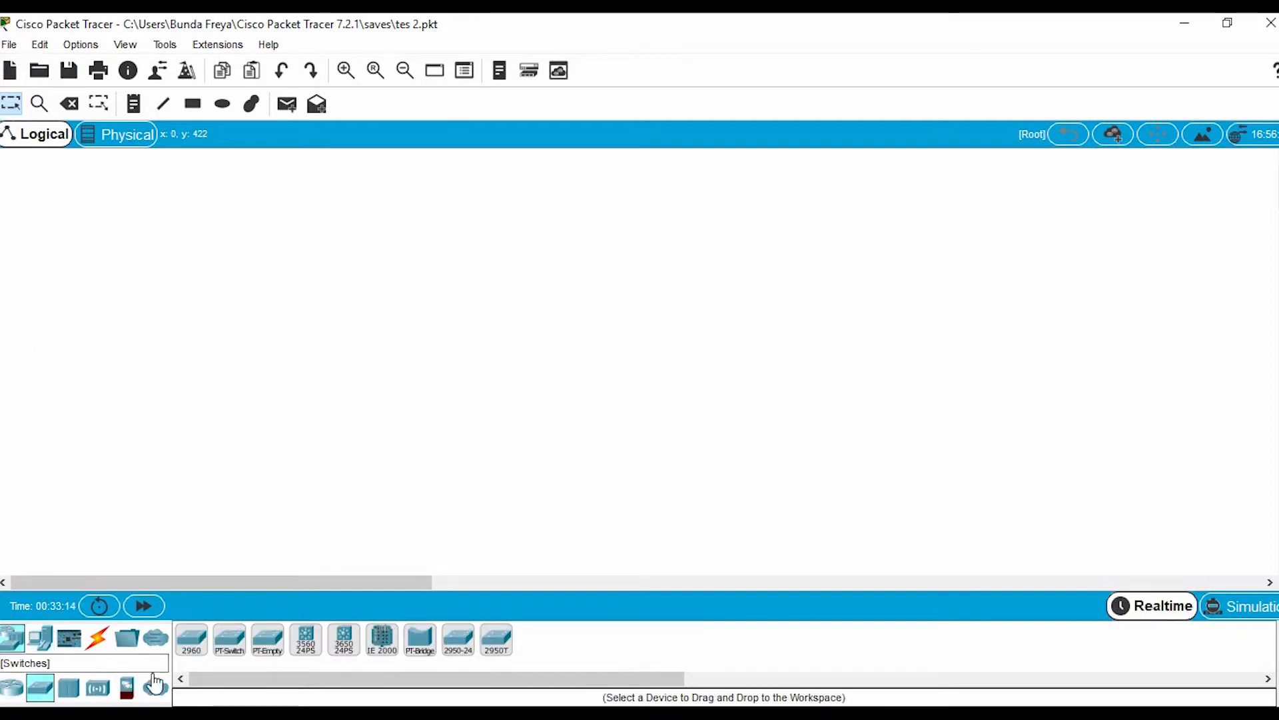
left_click_drag(230, 639, 438, 331)
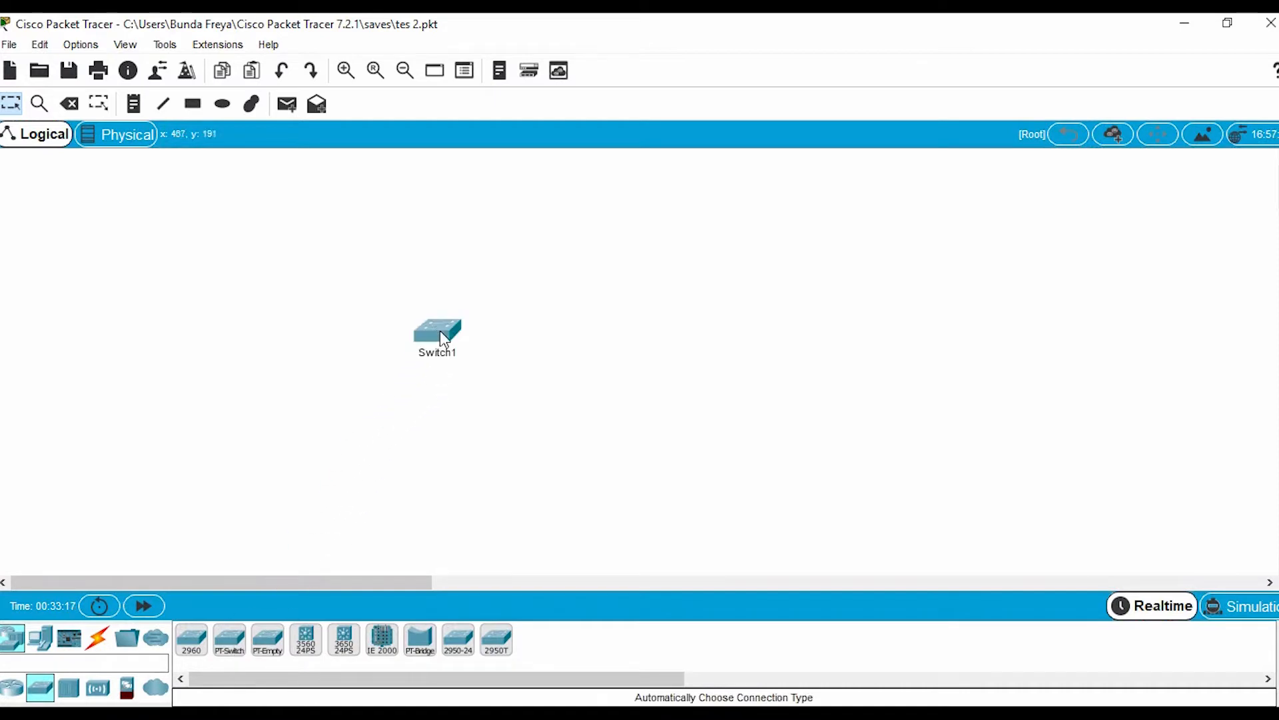
Place two PCs on the left side of the switch, one above it and one below it
left_click(41, 643)
left_click_drag(192, 640, 323, 243)
left_click_drag(191, 639, 281, 474)
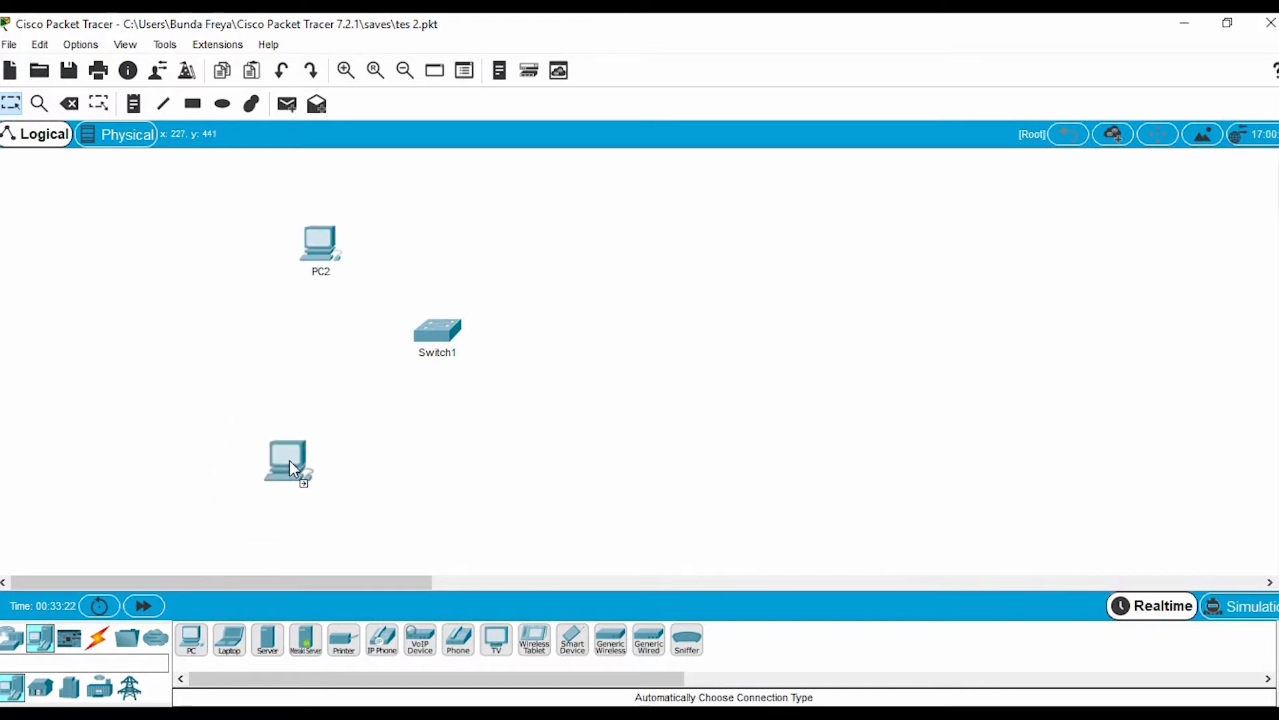
left_click_drag(306, 425, 306, 425)
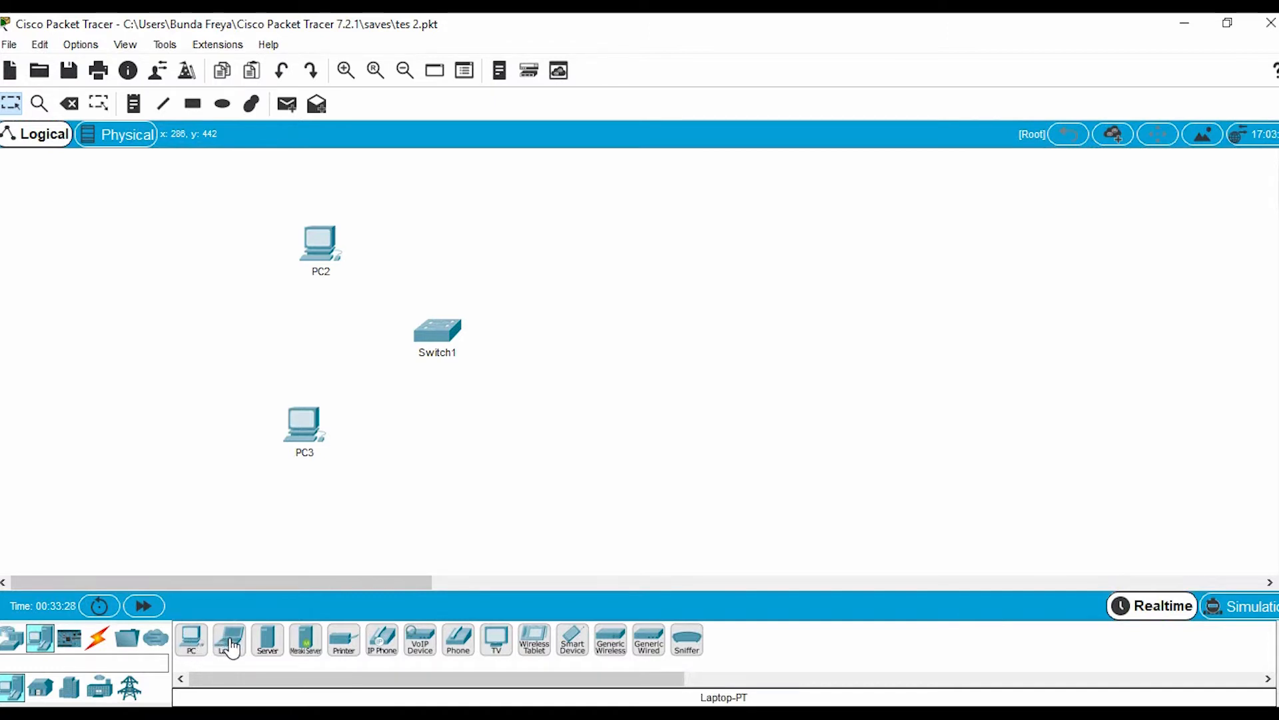
Place two more PCs on the right side of the switch, one above and one below, and align them vertically
left_click_drag(192, 639, 537, 398)
left_click_drag(542, 270, 554, 250)
left_click_drag(191, 640, 372, 571)
left_click_drag(549, 431, 549, 430)
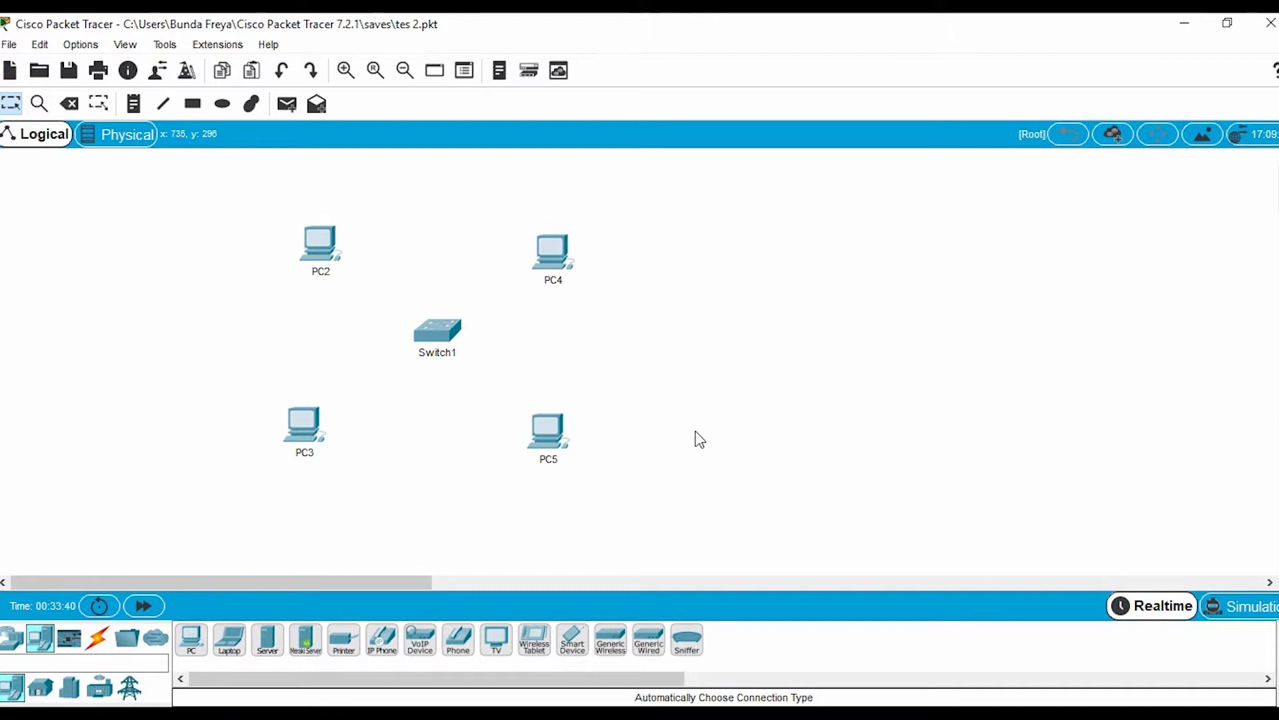
left_click_drag(563, 265, 551, 254)
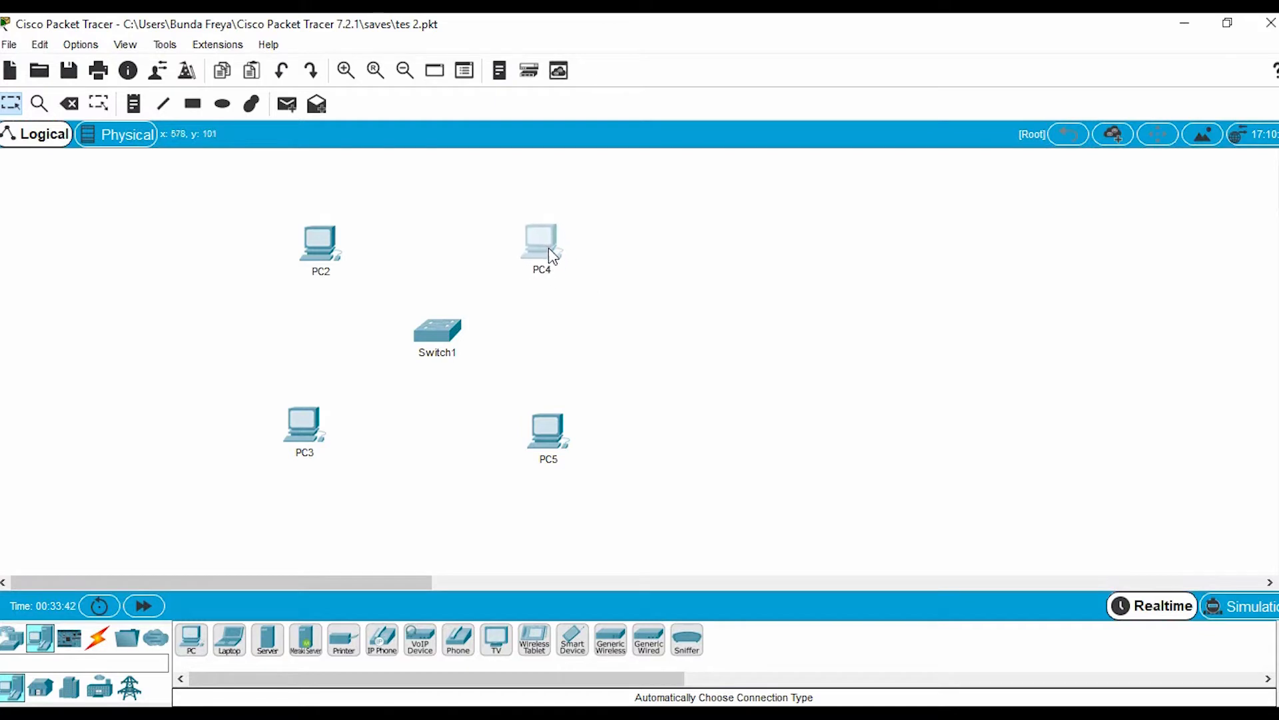
left_click_drag(568, 447, 563, 435)
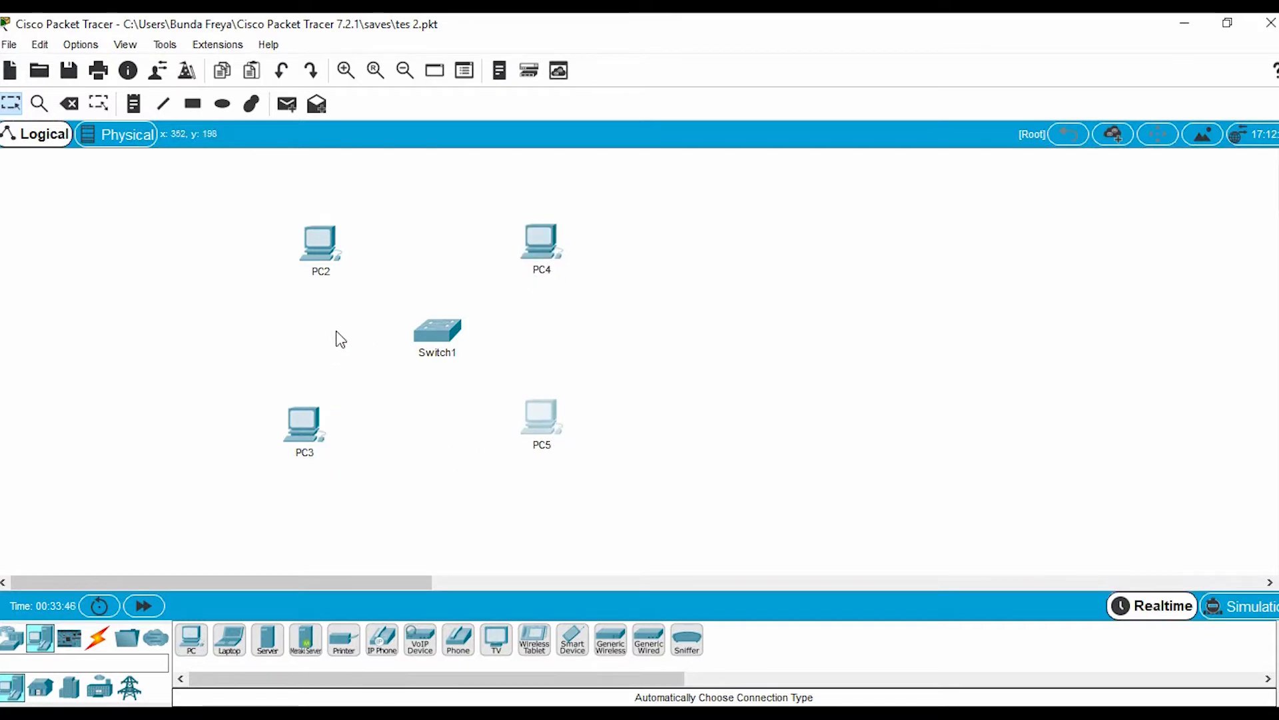
Rename the PC at the switch's upper left as 192.168.10.10 and copy the label text
left_click(322, 271)
type("192.")
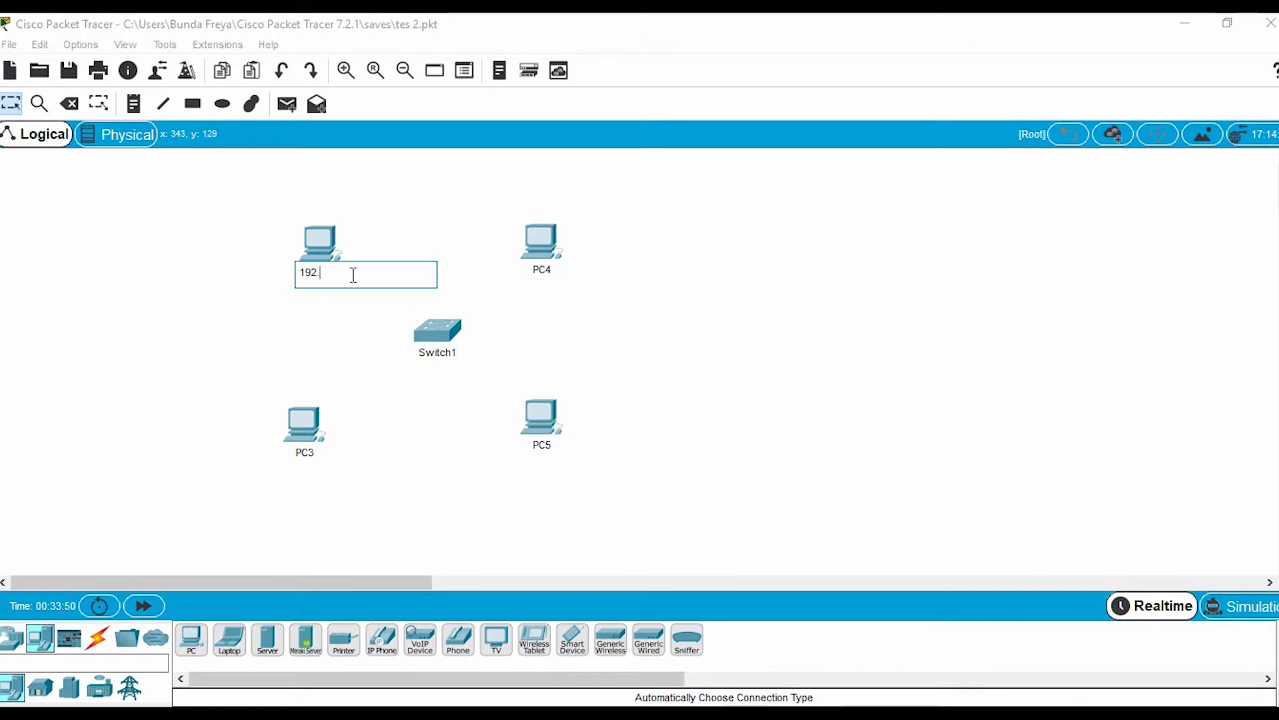
type("168.")
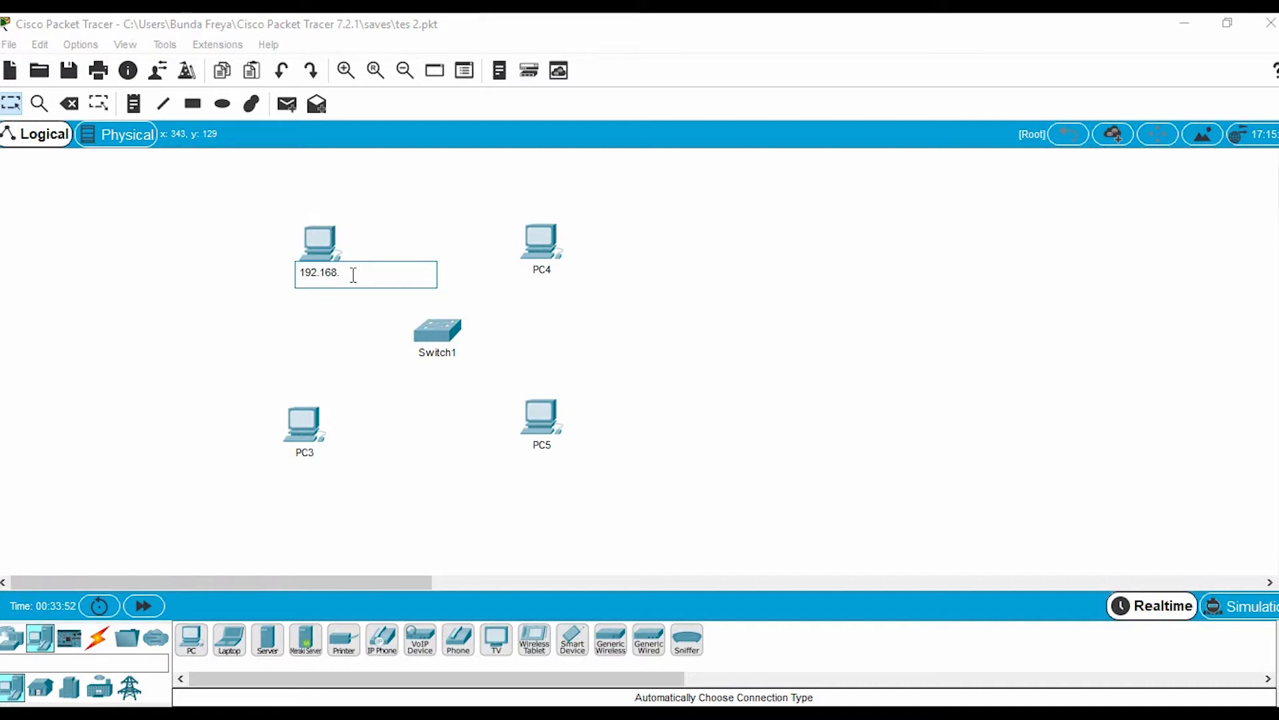
type("10.10")
left_click_drag(395, 273, 240, 254)
key("ctrl+c")
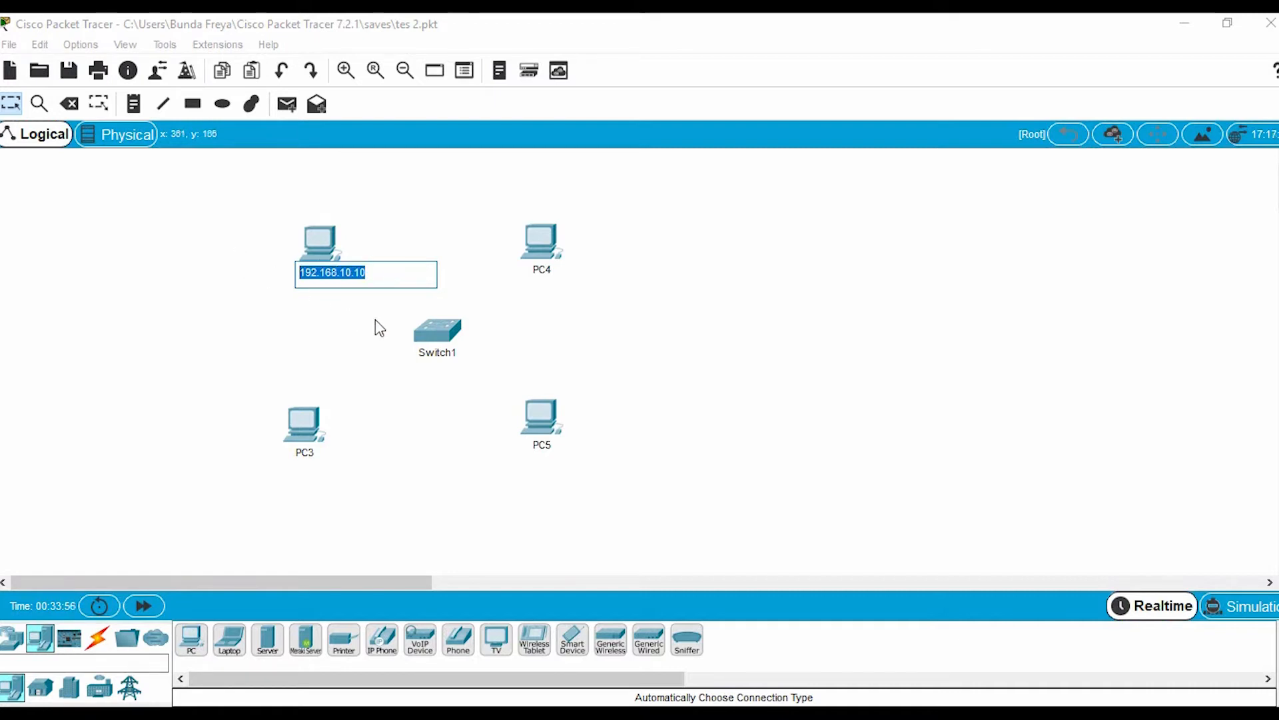
left_click(385, 275)
key("Return")
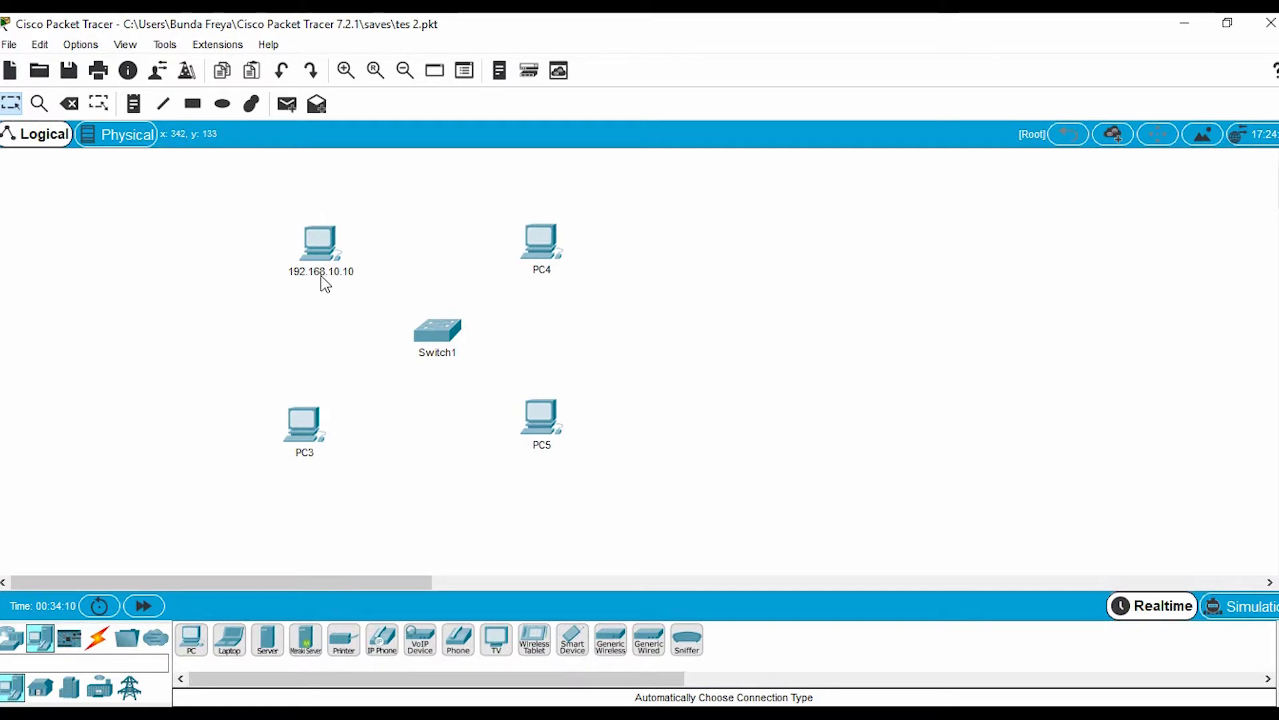
Rename the PC at the switch's upper right as 192.168.10.12, reusing the copied label
left_click(542, 269)
key("ctrl+v")
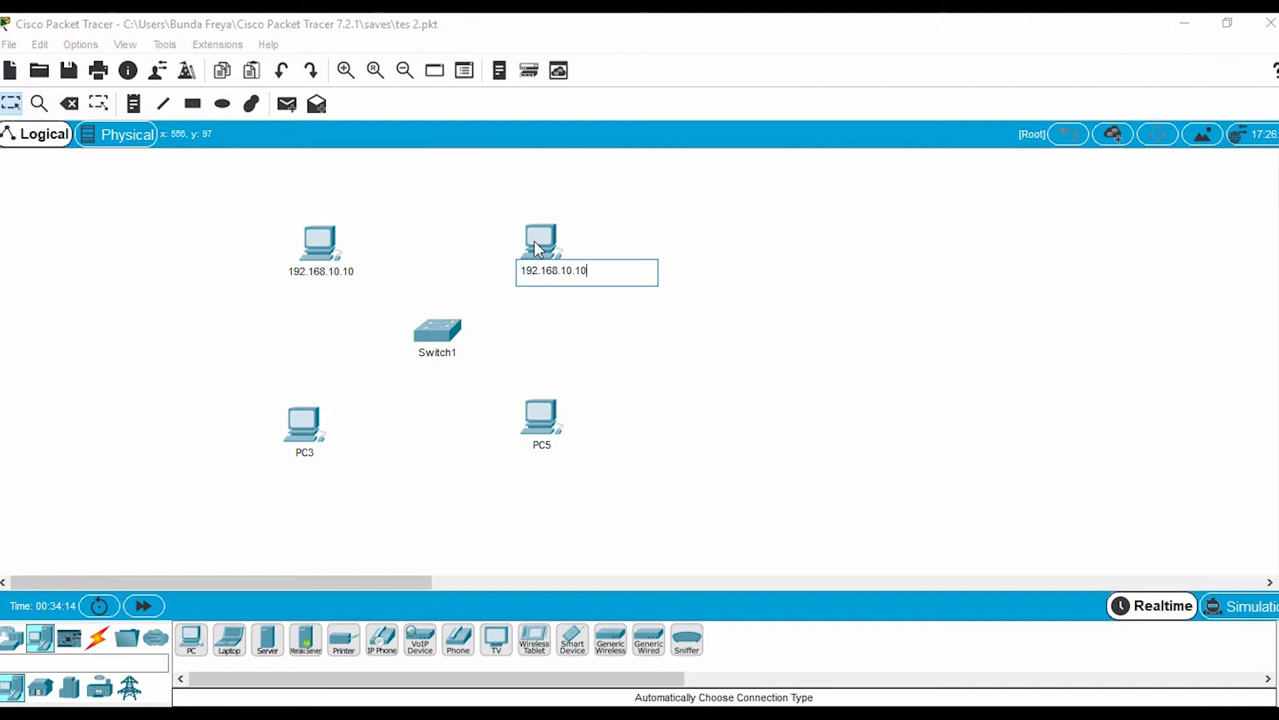
key("BackSpace")
type("2")
Rename the PC at the switch's lower left as 192.168.10.11, reusing the copied label
left_click(311, 454)
left_click(310, 453)
key("ctrl+v")
key("BackSpace")
type("1")
Rename the PC at the switch's lower right as 192.168.10.13, reusing the copied label
left_click(546, 446)
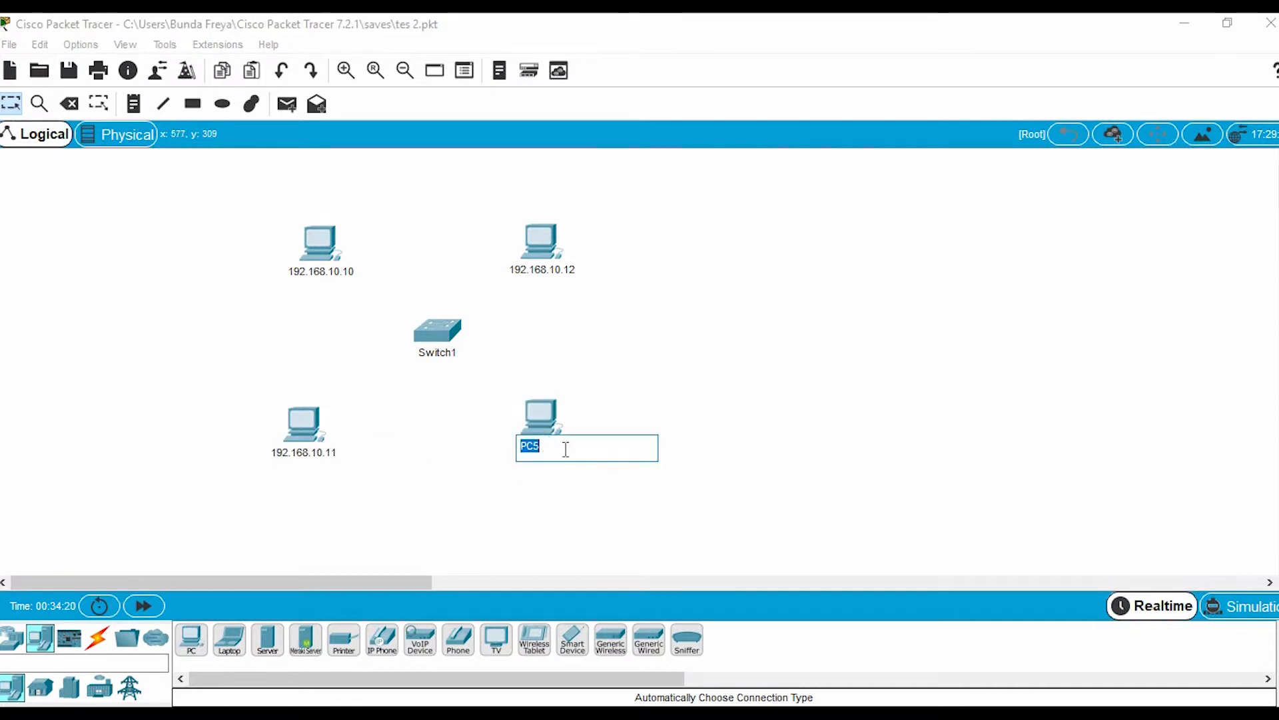
key("ctrl+v")
key("BackSpace")
type("3")
left_click(639, 371)
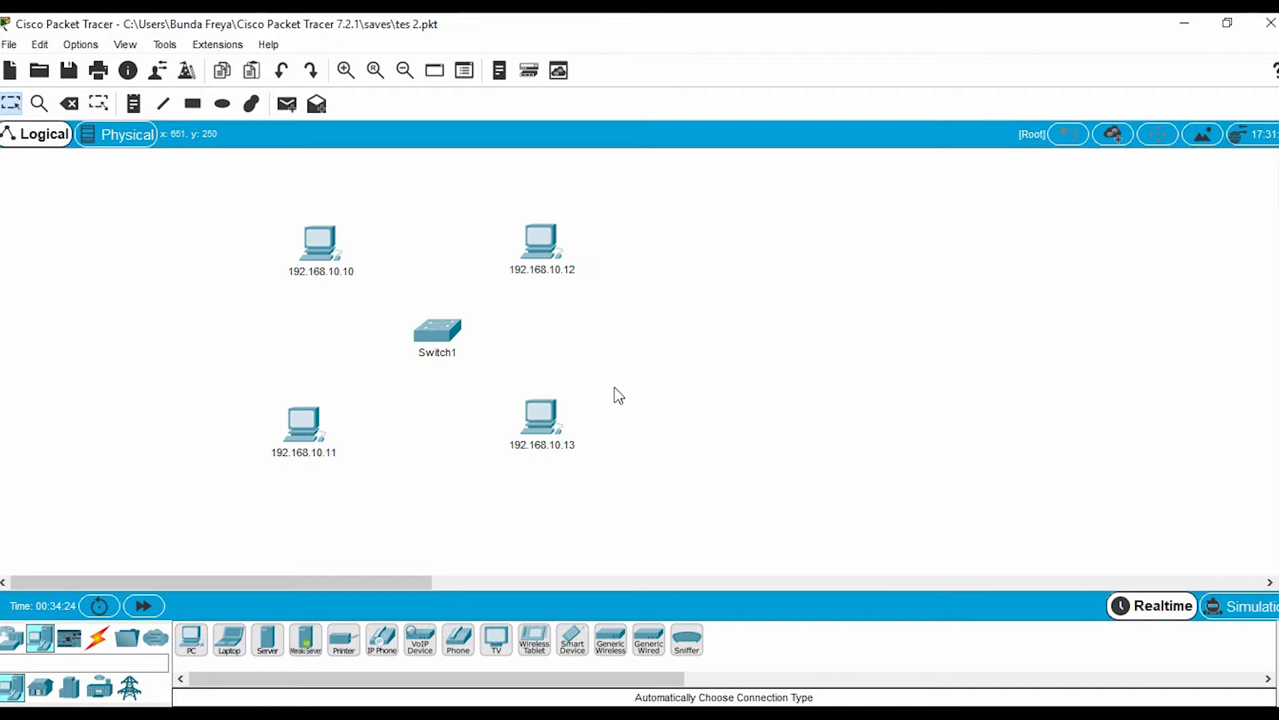
Configure the PC labelled 192.168.10.10 with static IP address 192.168.10.10 and subnet mask 255.255.255.0
mouse_move(341, 279)
mouse_move(337, 254)
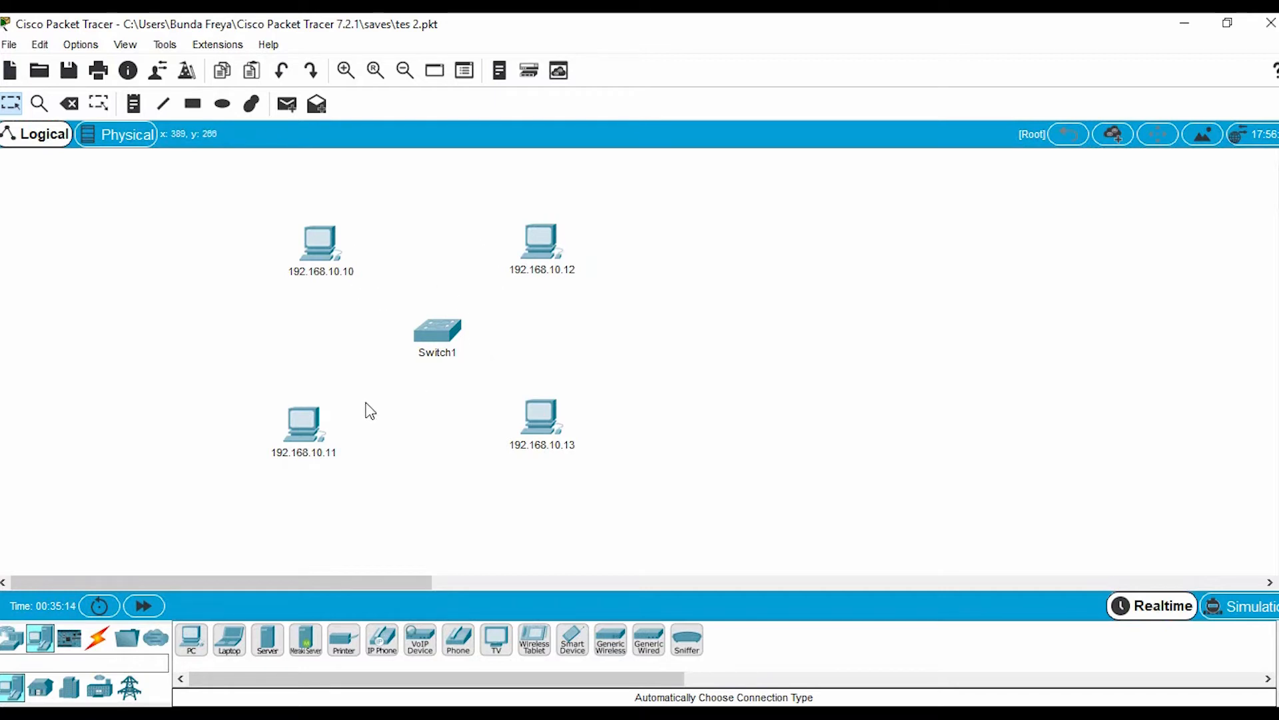
mouse_move(454, 327)
mouse_move(553, 252)
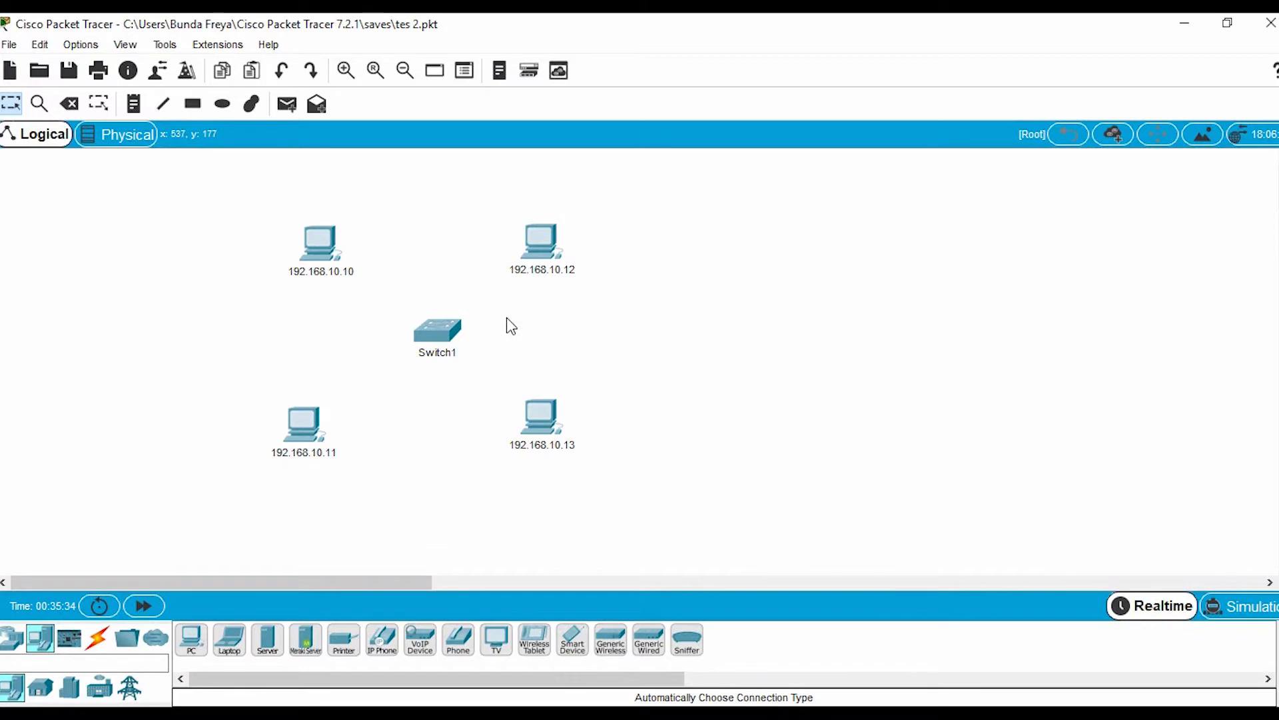
left_click(331, 252)
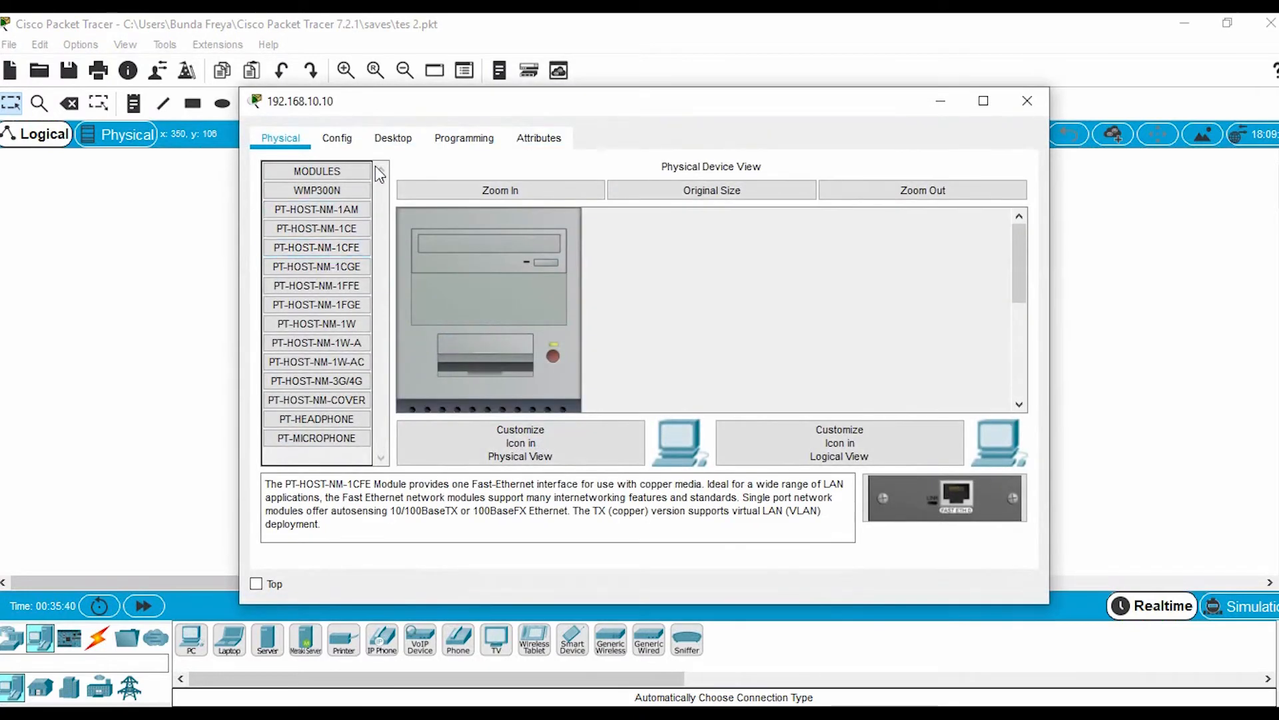
left_click(400, 140)
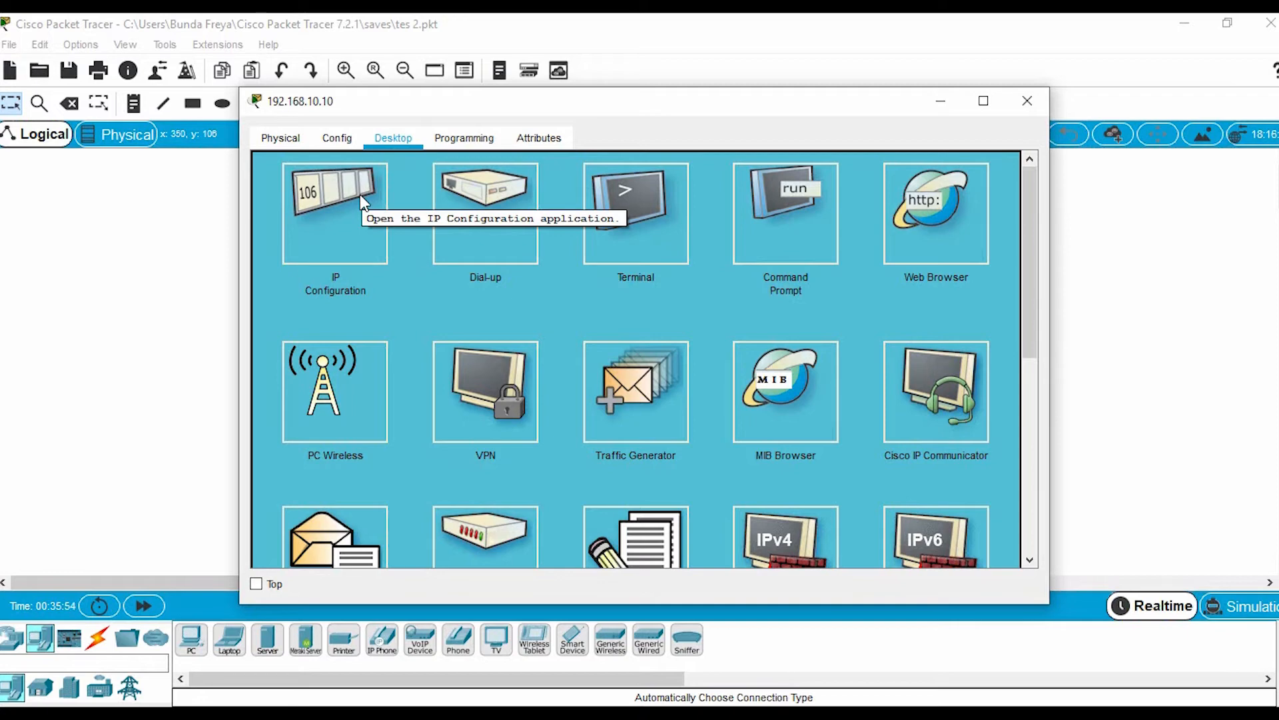
left_click(340, 226)
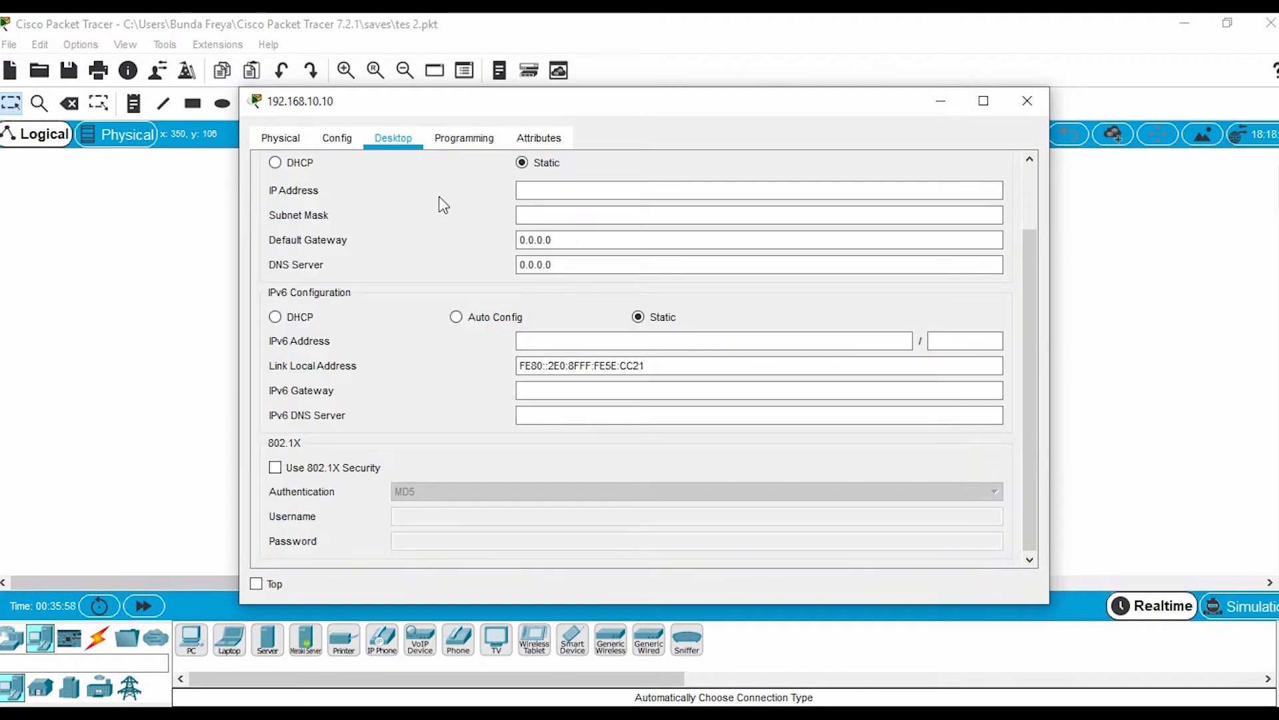
left_click(601, 191)
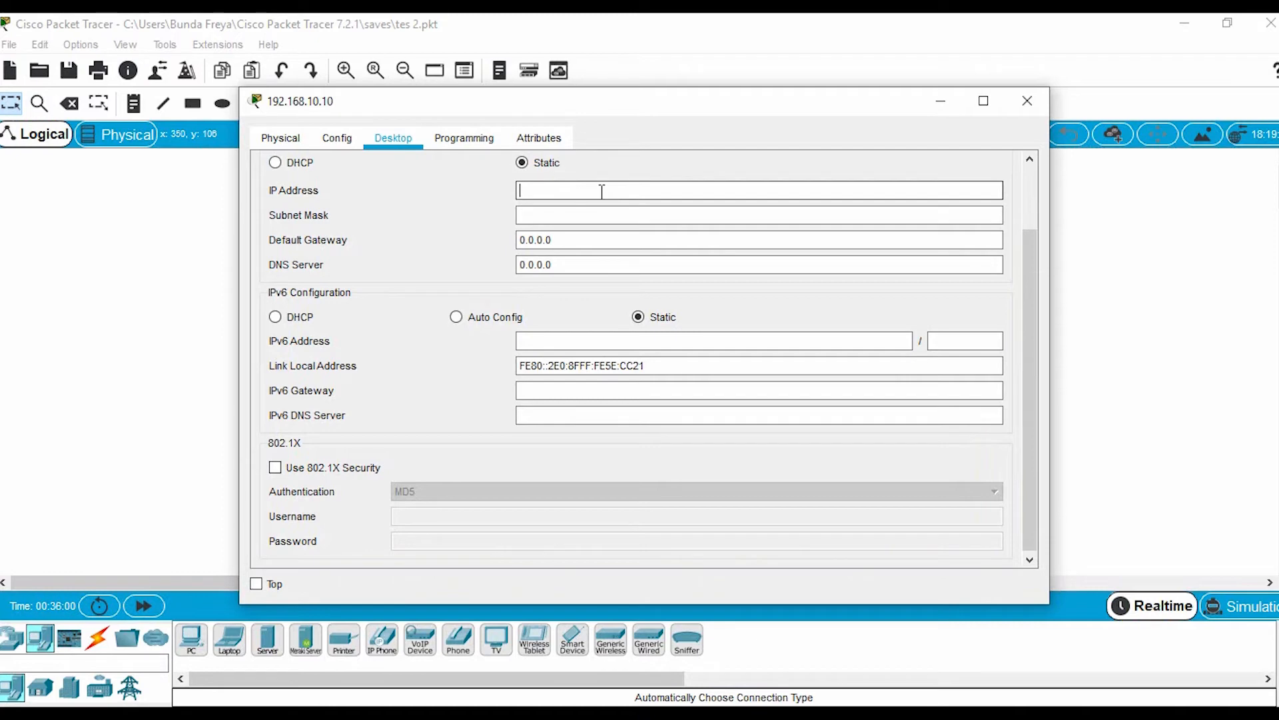
type("192.168.10.10")
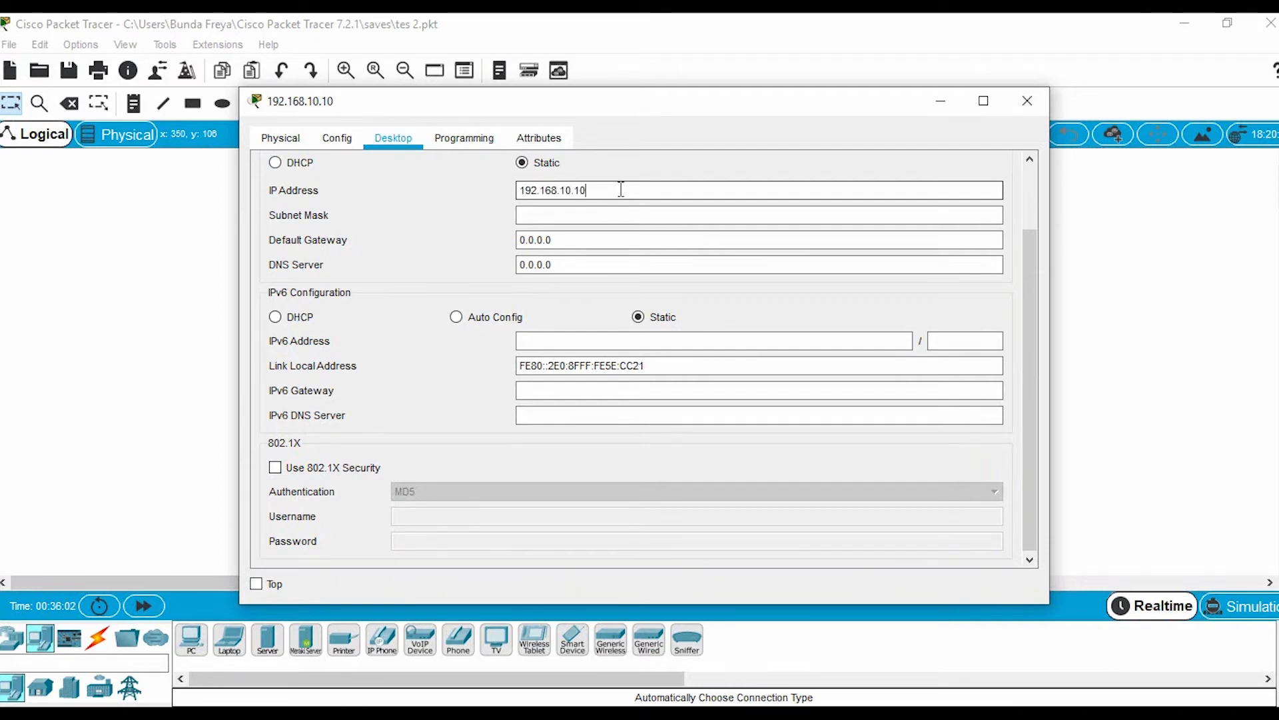
left_click(631, 218)
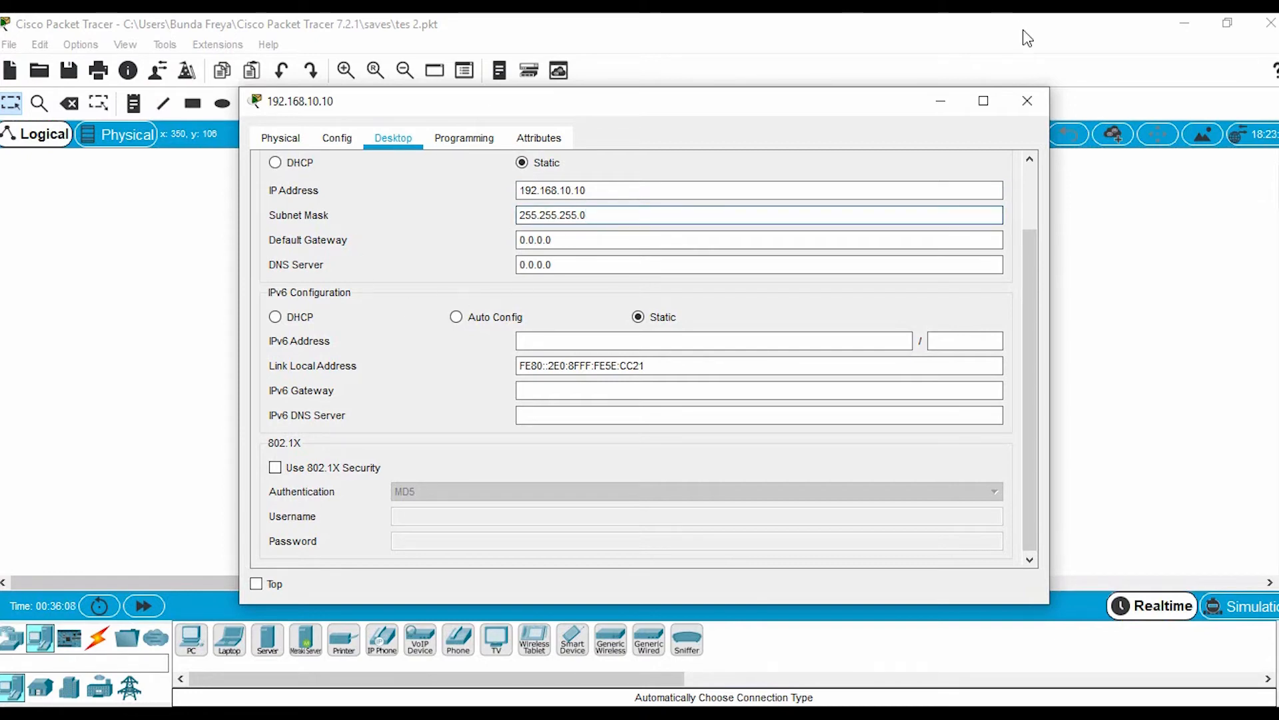
left_click(1029, 100)
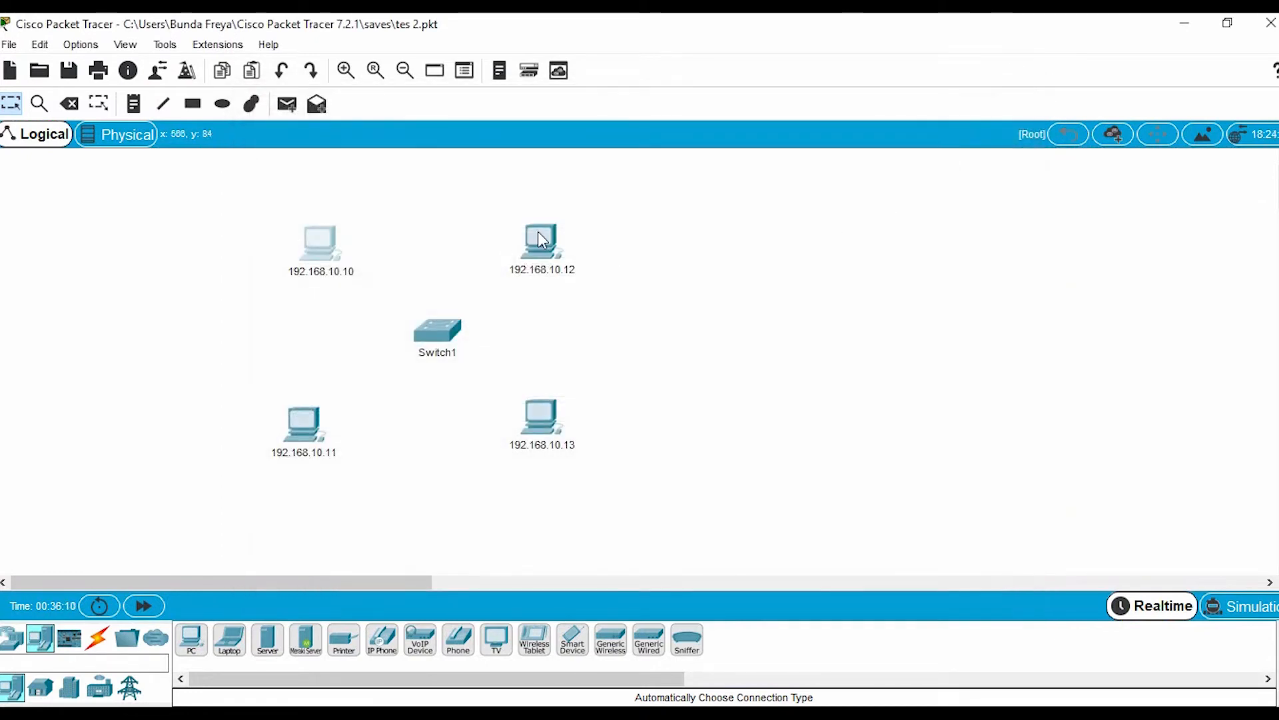
Configure the static IP address and default subnet mask of the PC labelled 192.168.10.12
left_click(552, 248)
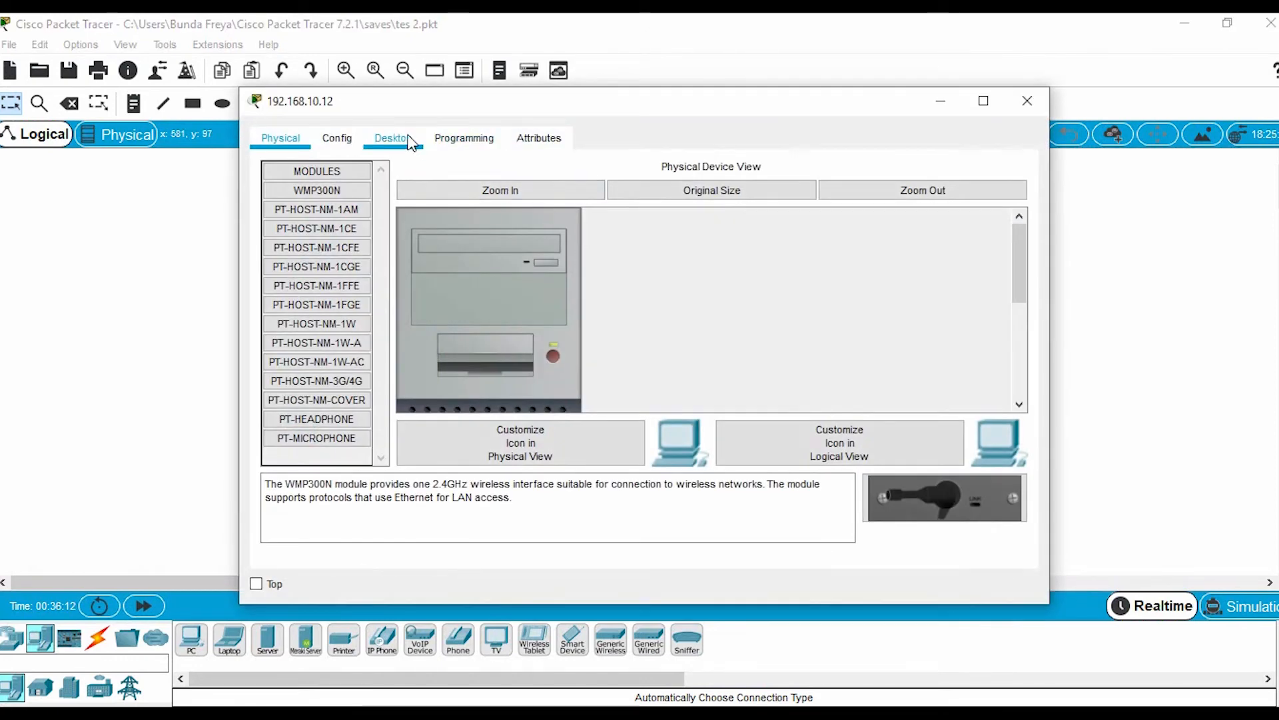
left_click(393, 138)
left_click(365, 193)
left_click(563, 188)
type("192.168.10.10")
left_click(701, 214)
left_click(1027, 100)
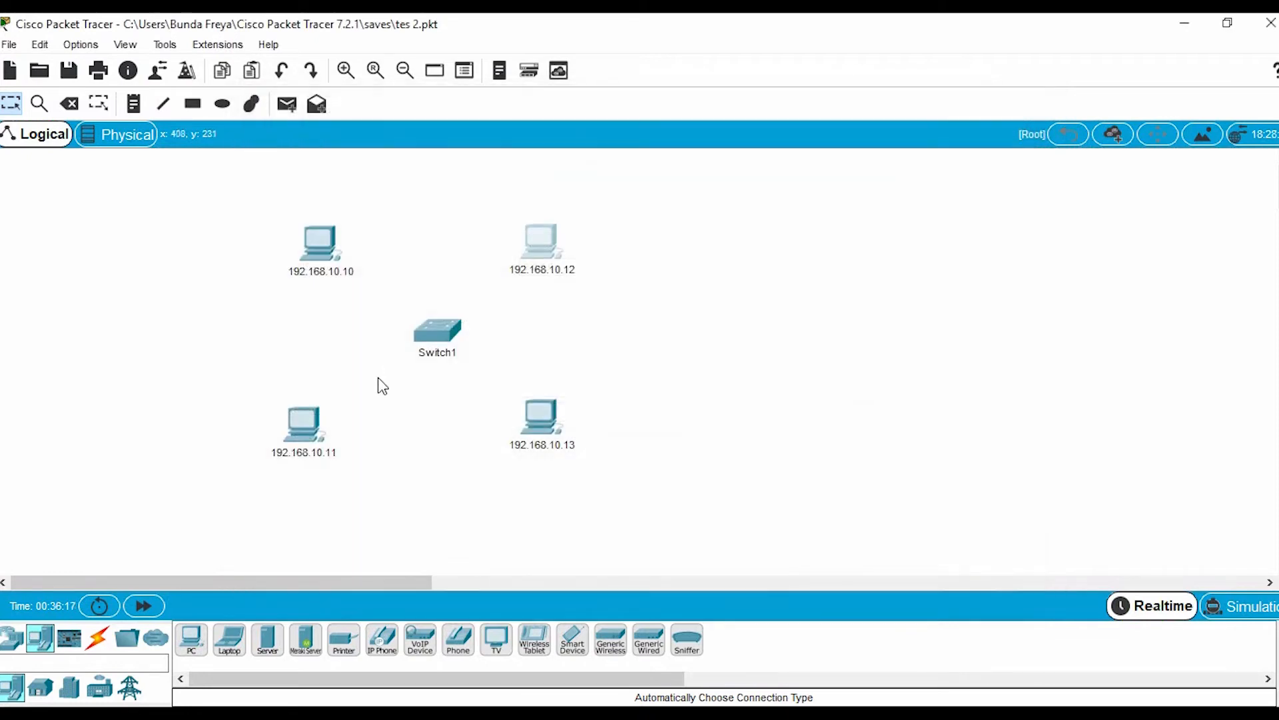
Configure the PC labelled 192.168.10.11 with static IP address 192.168.10.11 and subnet mask 255.255.255.0
left_click(312, 420)
left_click(394, 140)
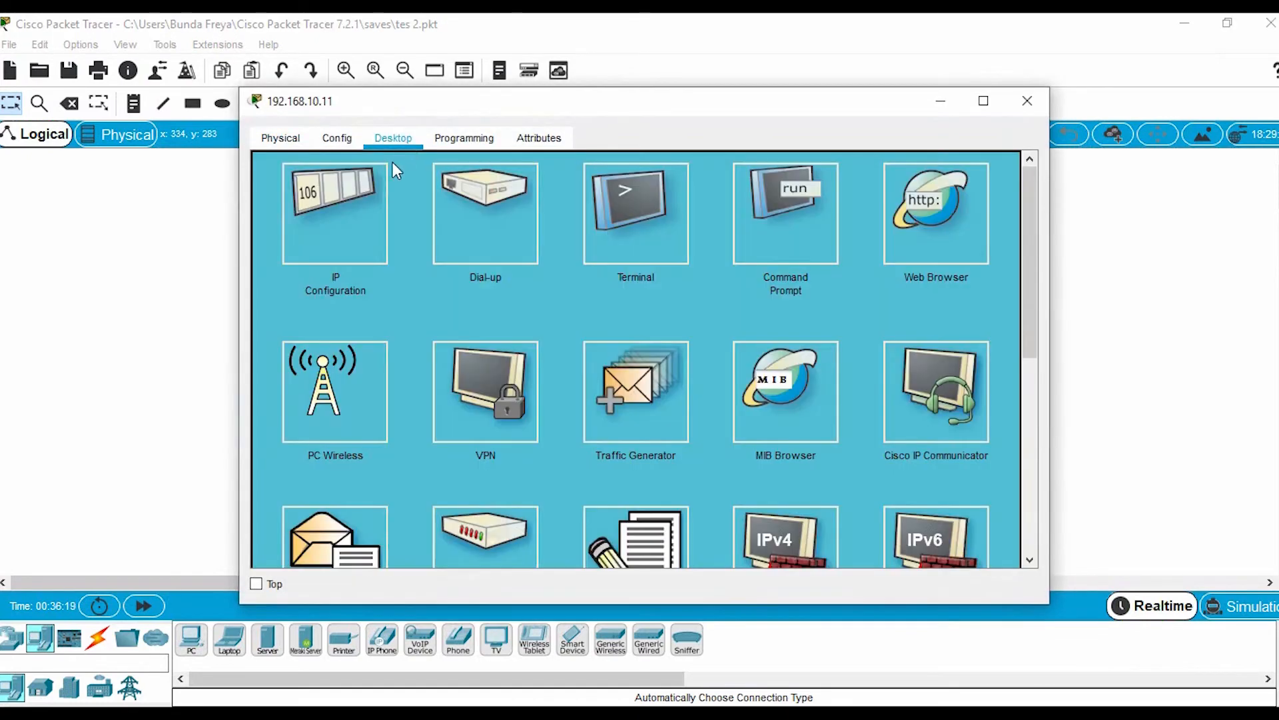
left_click(322, 230)
left_click(526, 191)
type("192.168.10.10")
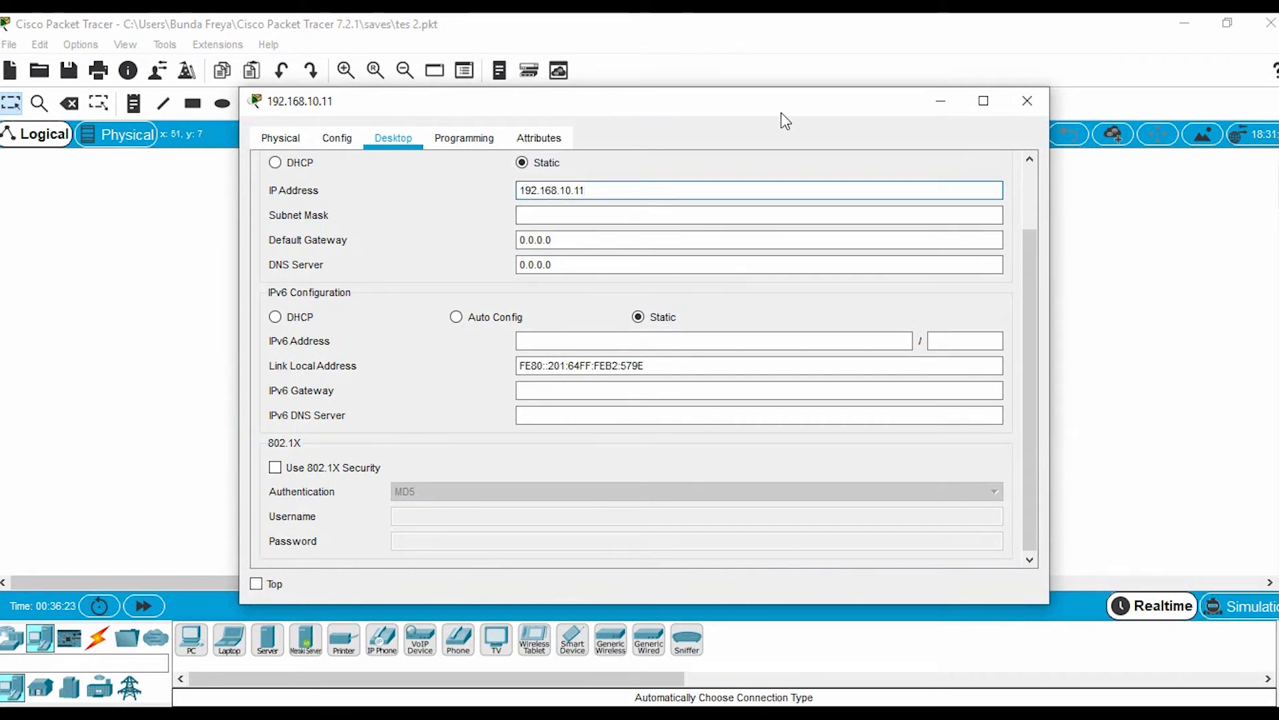
left_click(751, 216)
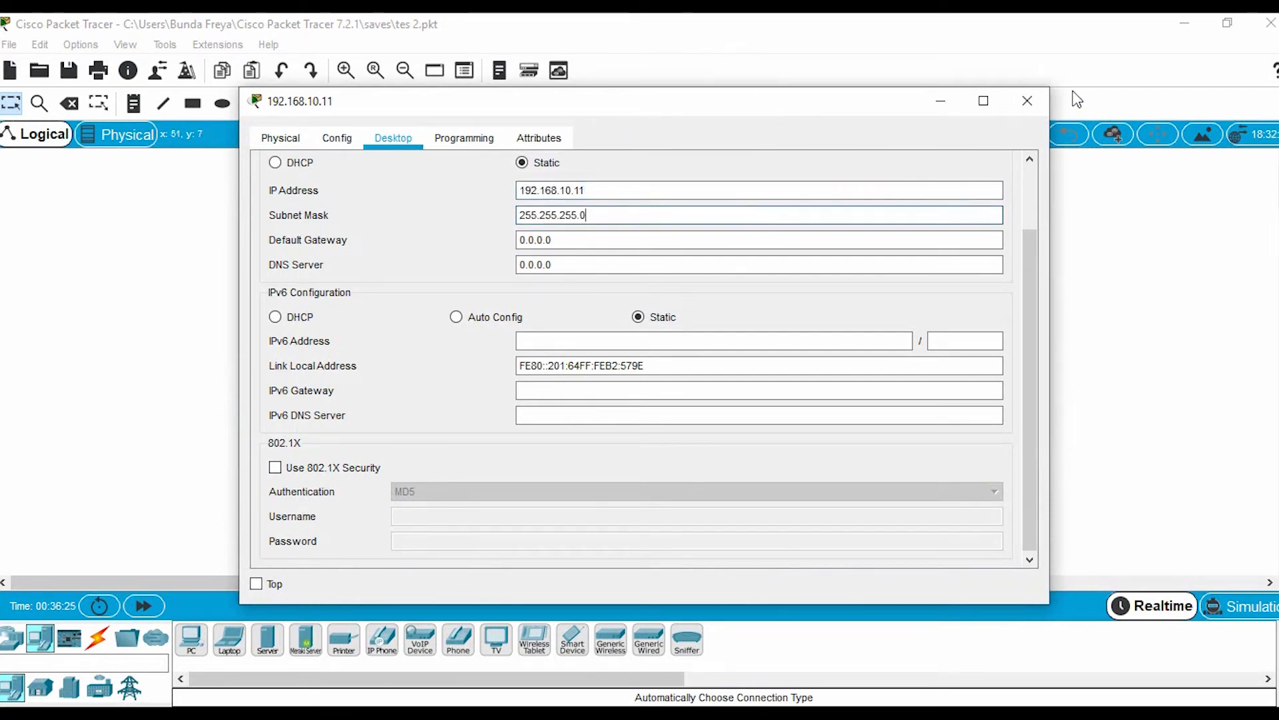
left_click(1027, 101)
Configure the PC labelled 192.168.10.13 with static IP address 192.168.10.13 and subnet mask 255.255.255.0
left_click(539, 419)
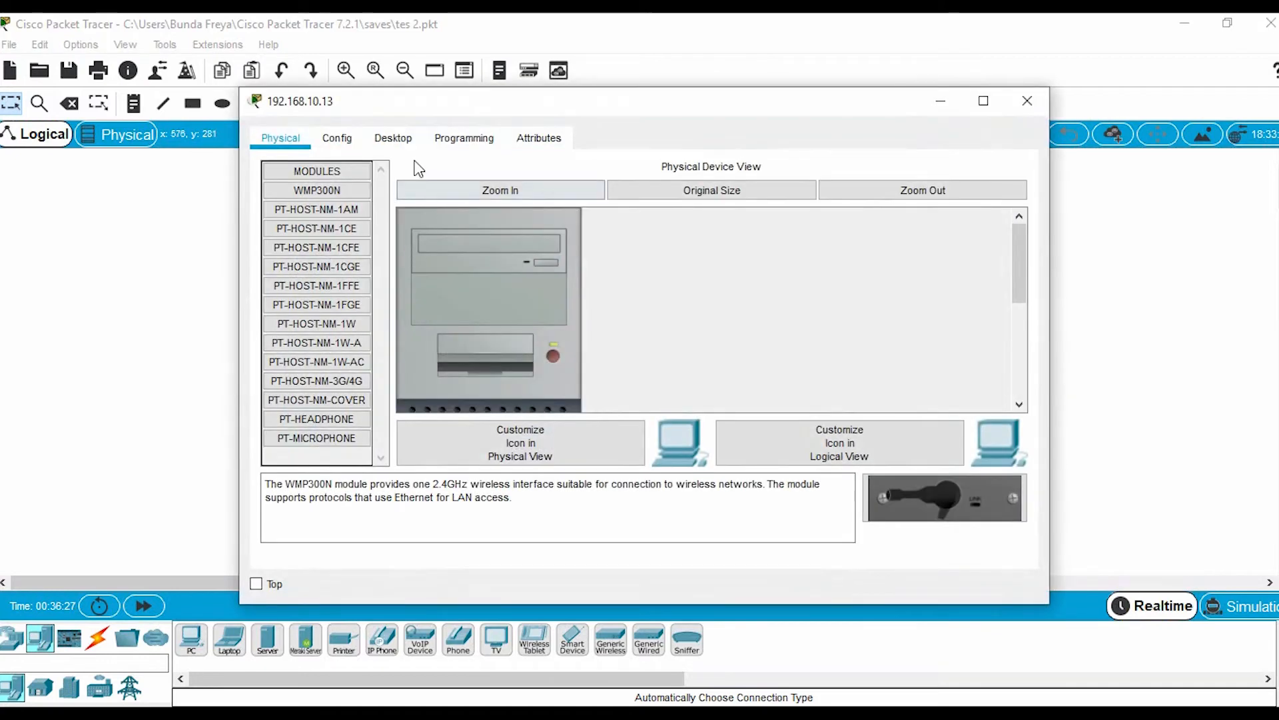
left_click(397, 141)
left_click(355, 198)
left_click(553, 190)
type("192.168.10.10")
key("BackSpace")
type("3")
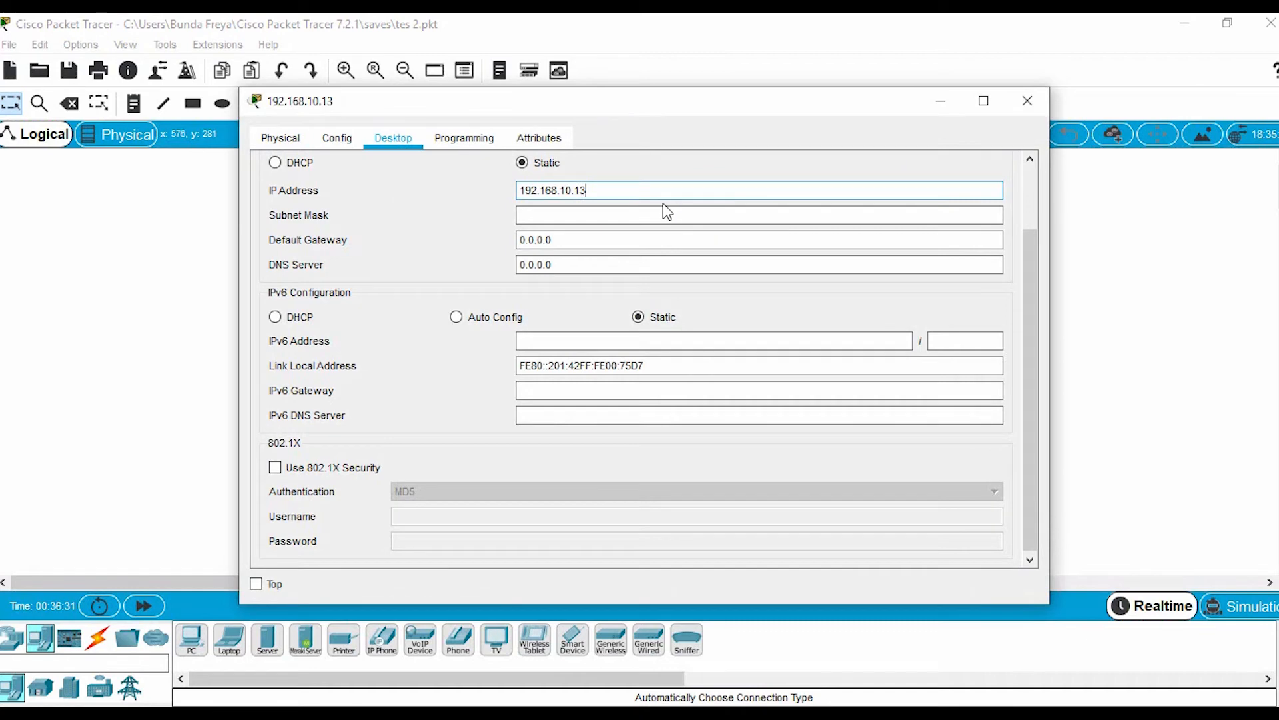
left_click(678, 216)
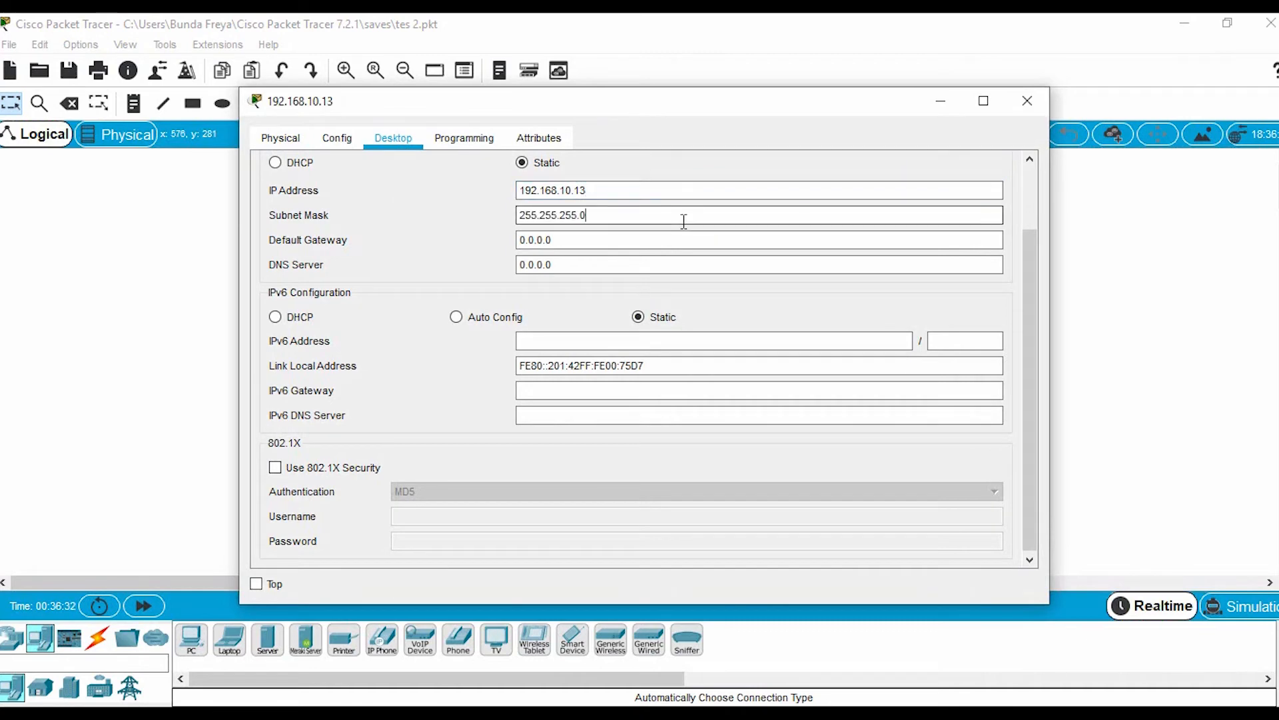
left_click(1028, 101)
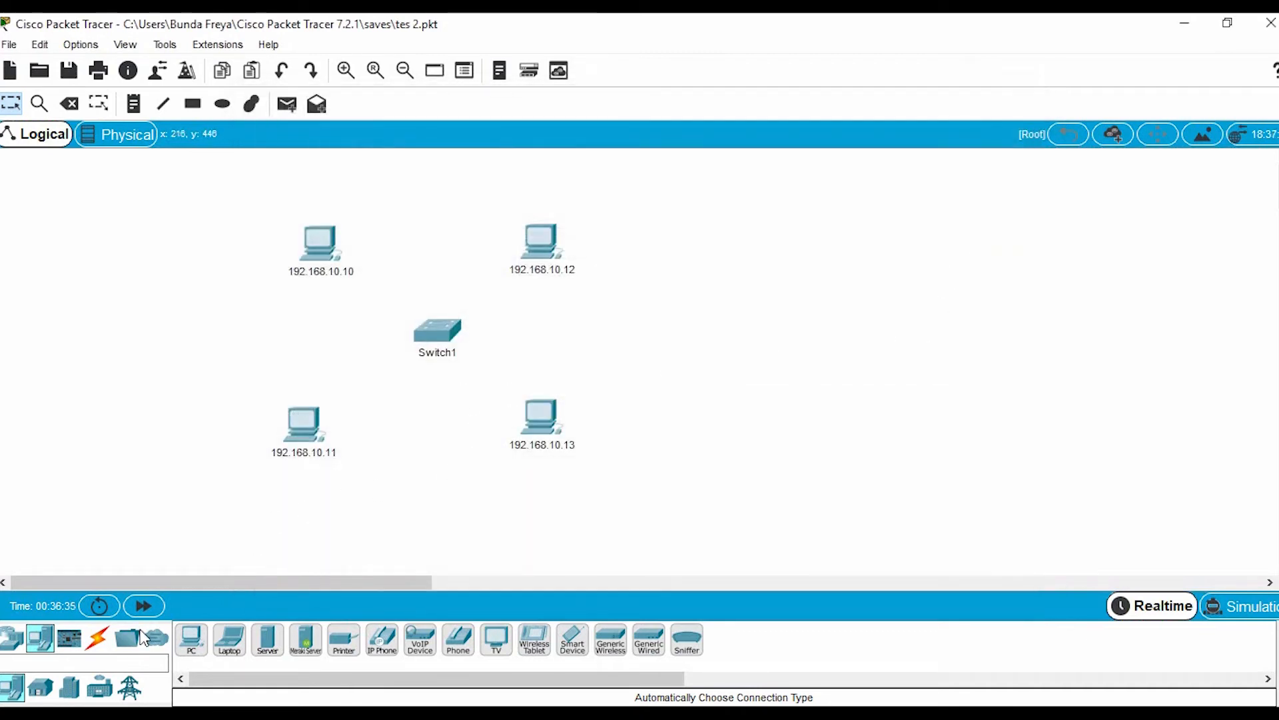
Connect the PC labelled 192.168.10.10 from its FastEthernet0 port to the first free FastEthernet port of Switch1 with a copper straight-through cable
left_click(98, 641)
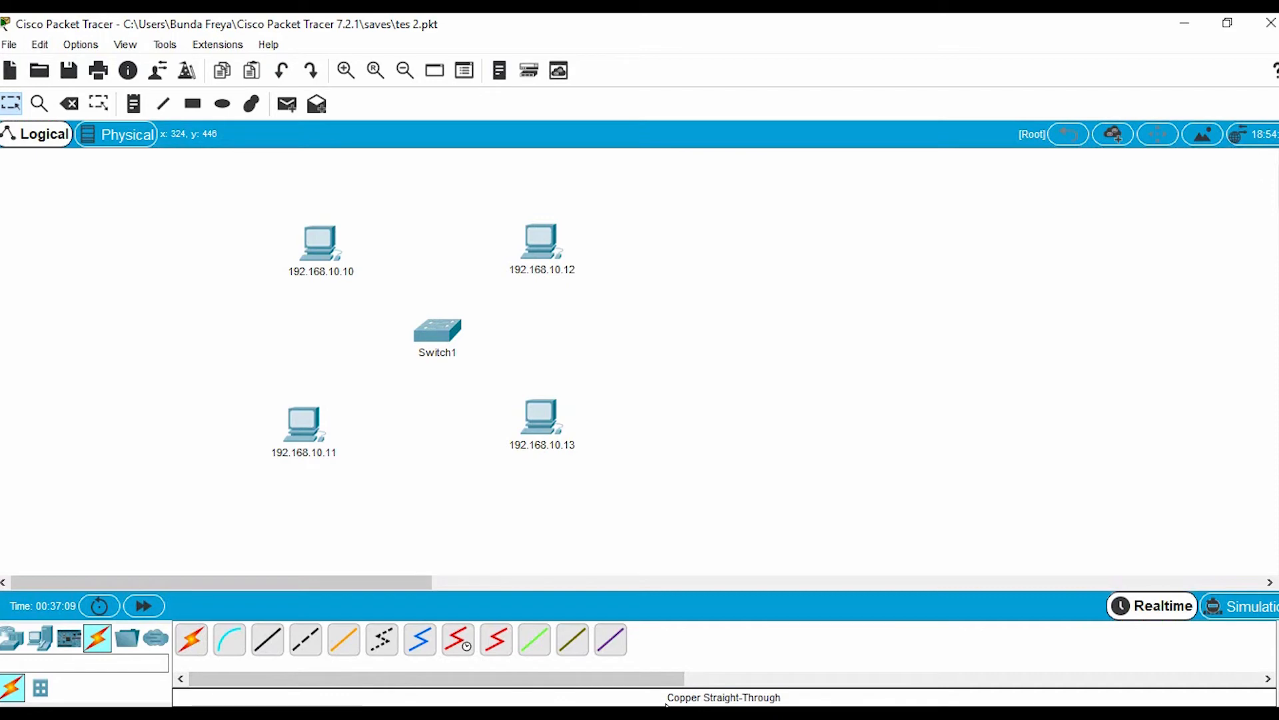
left_click(261, 643)
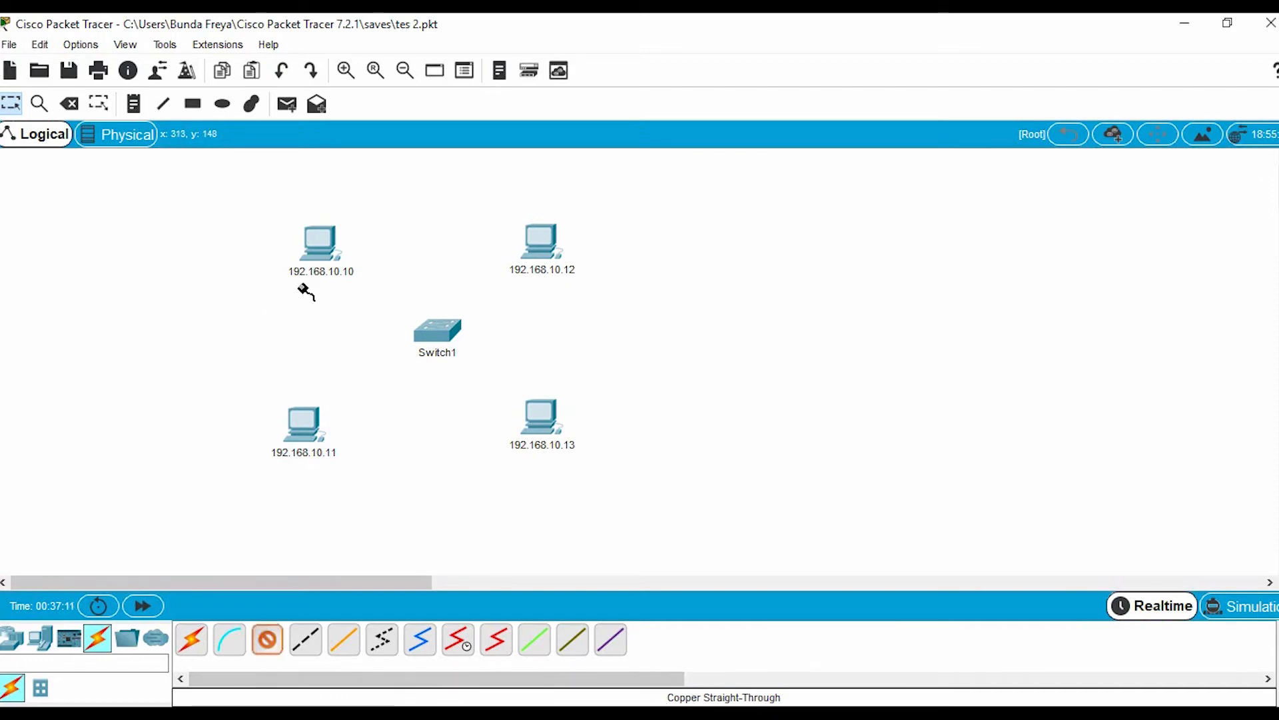
left_click(329, 254)
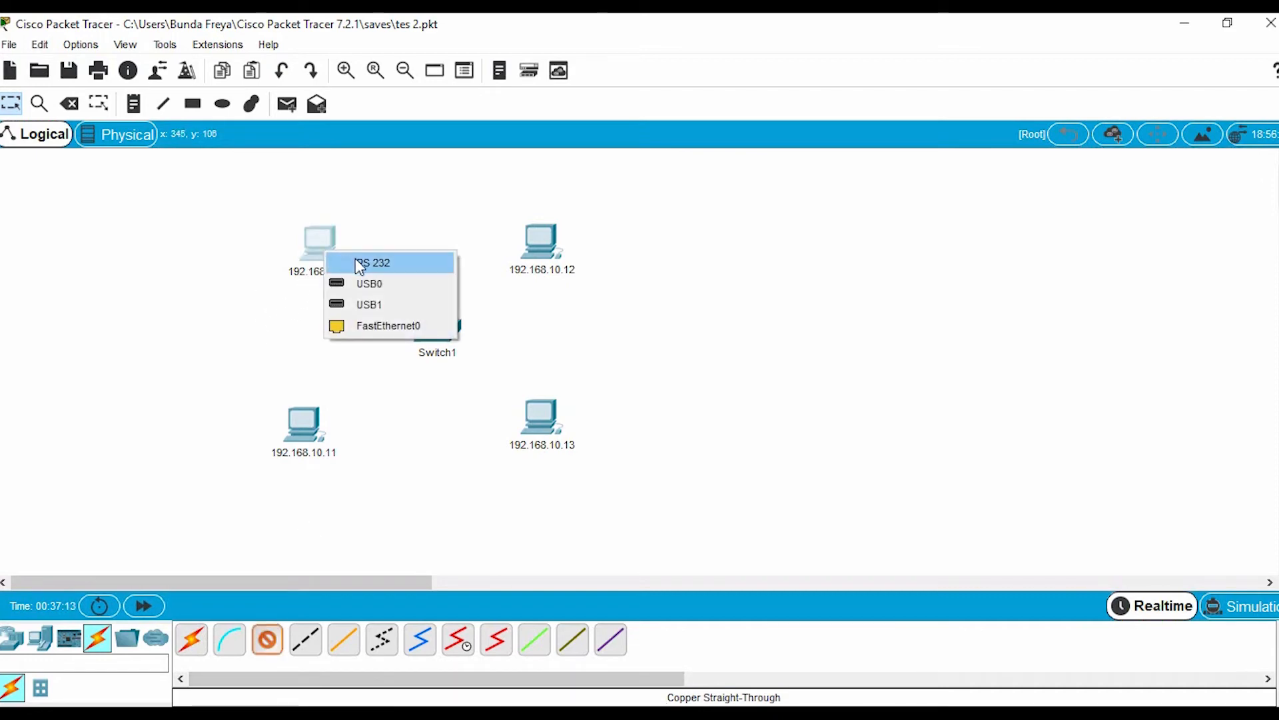
left_click(425, 327)
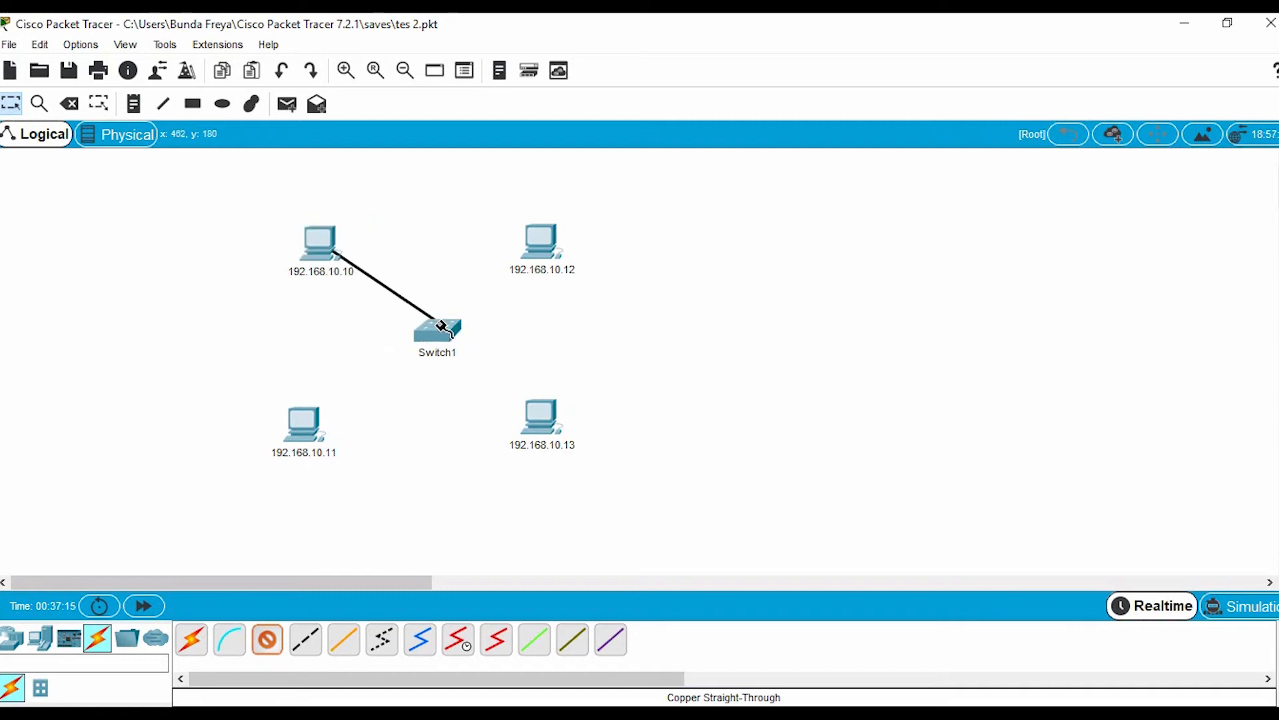
left_click(443, 332)
left_click(509, 357)
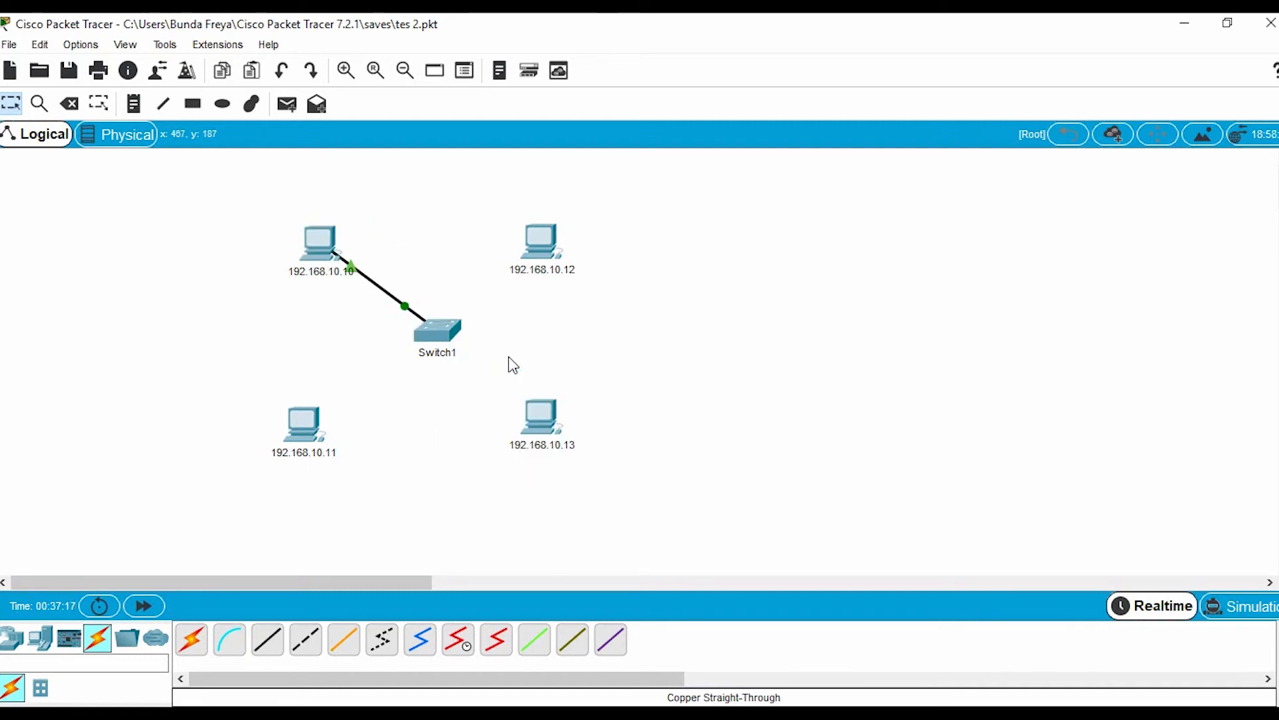
Connect the PC labelled 192.168.10.12 to Switch1's FastEthernet2/1 port with a copper straight-through cable
left_click(268, 639)
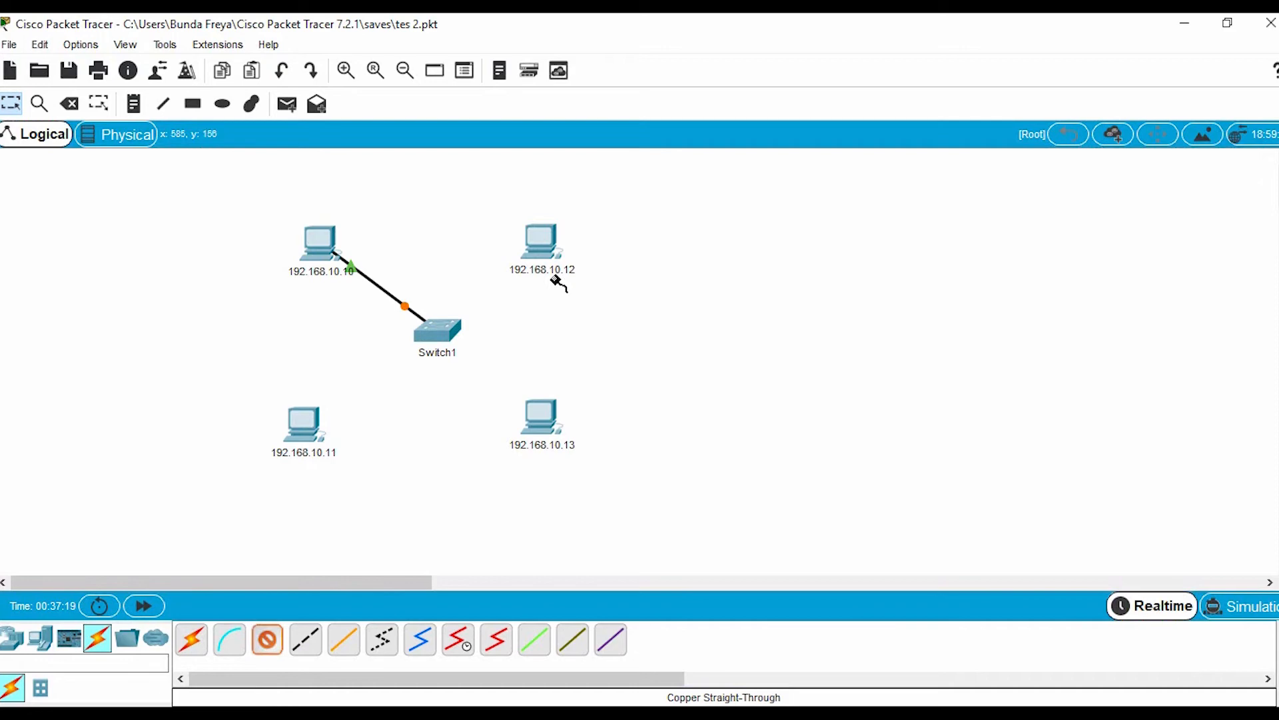
left_click(539, 240)
left_click(604, 312)
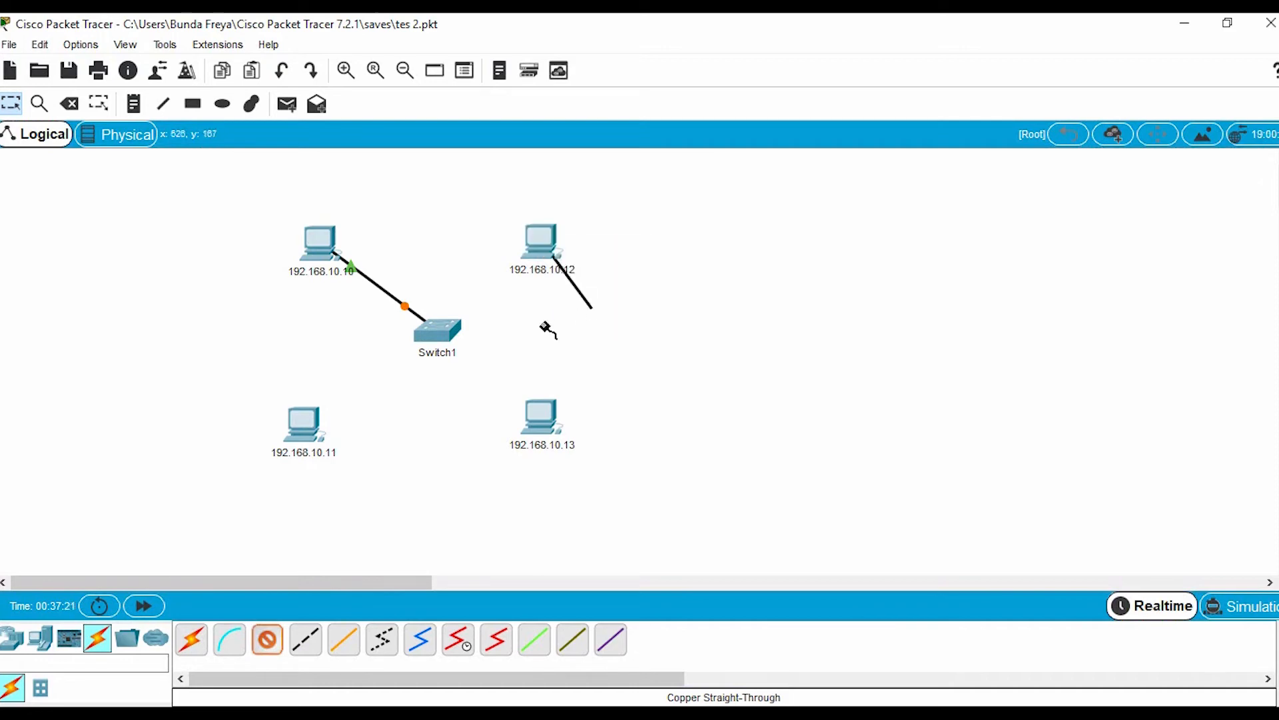
left_click(450, 330)
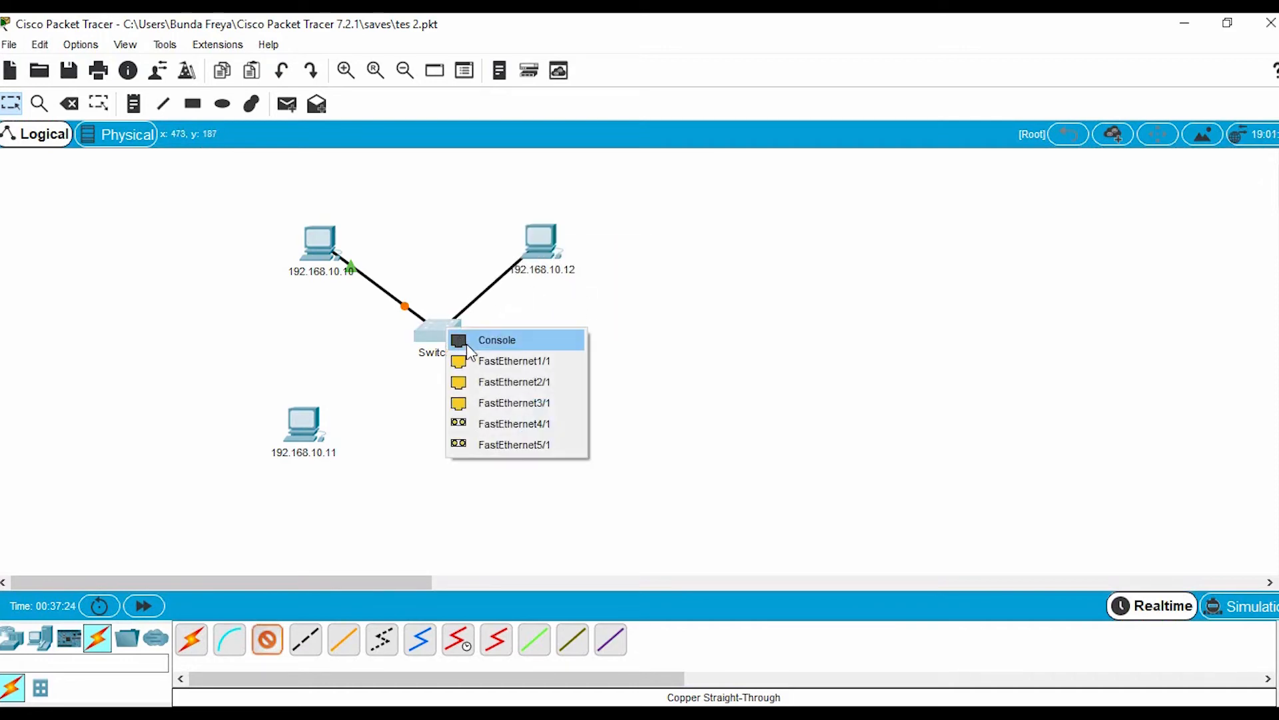
left_click(503, 383)
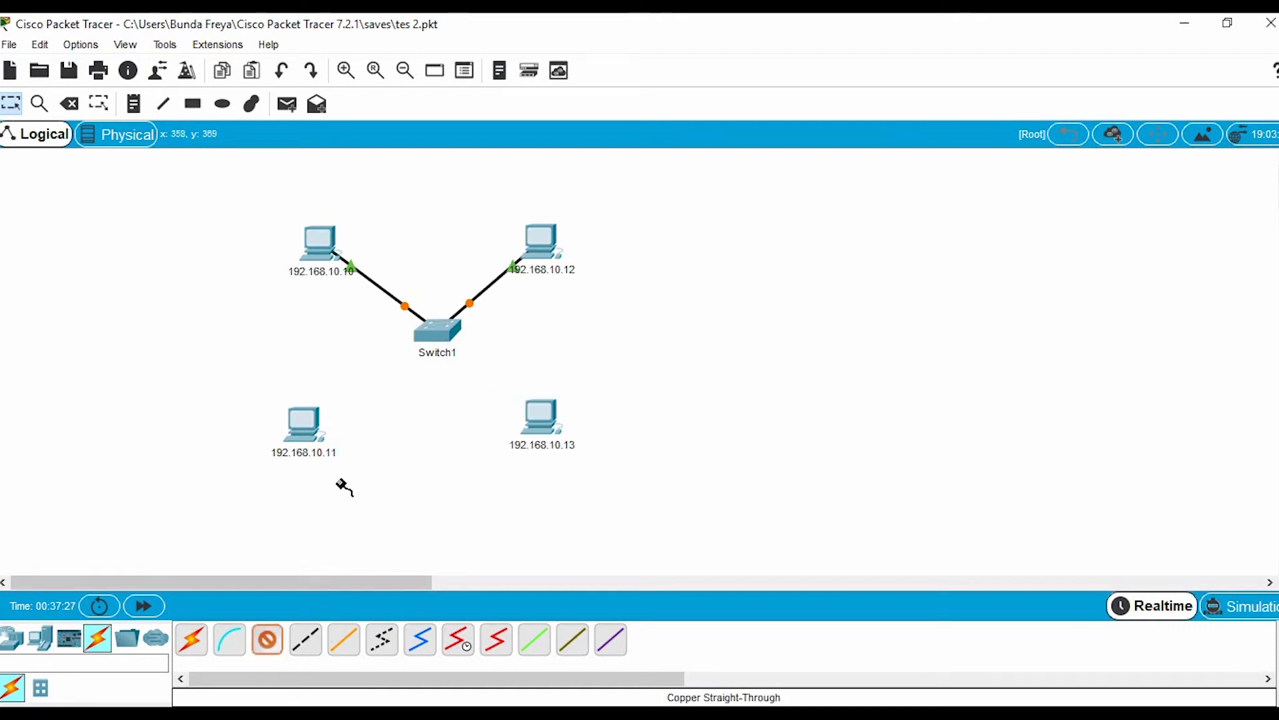
Connect the PC labelled 192.168.10.11 to Switch1's FastEthernet1/1 port with a copper straight-through cable
left_click(308, 426)
left_click(419, 500)
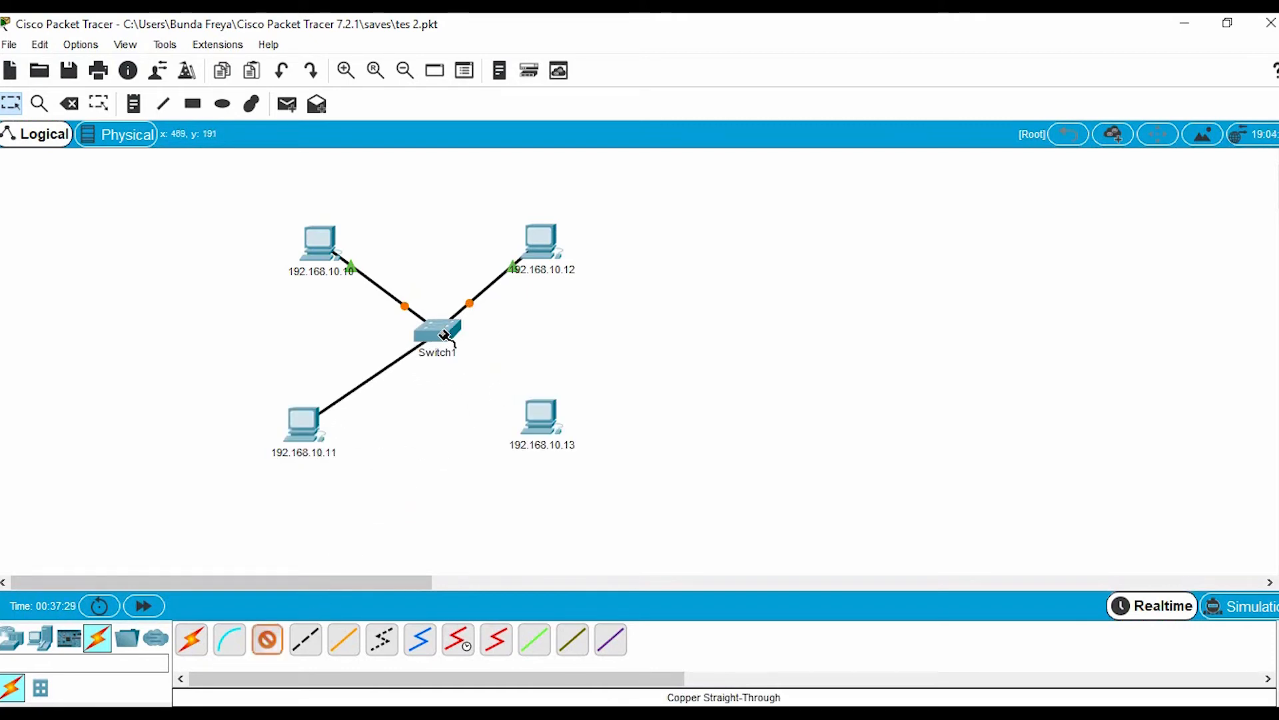
left_click(445, 335)
left_click(501, 364)
Connect FastEthernet0 of the PC labelled 192.168.10.13 to Switch1's FastEthernet3/1 port with a copper straight-through cable
left_click(267, 640)
left_click(540, 420)
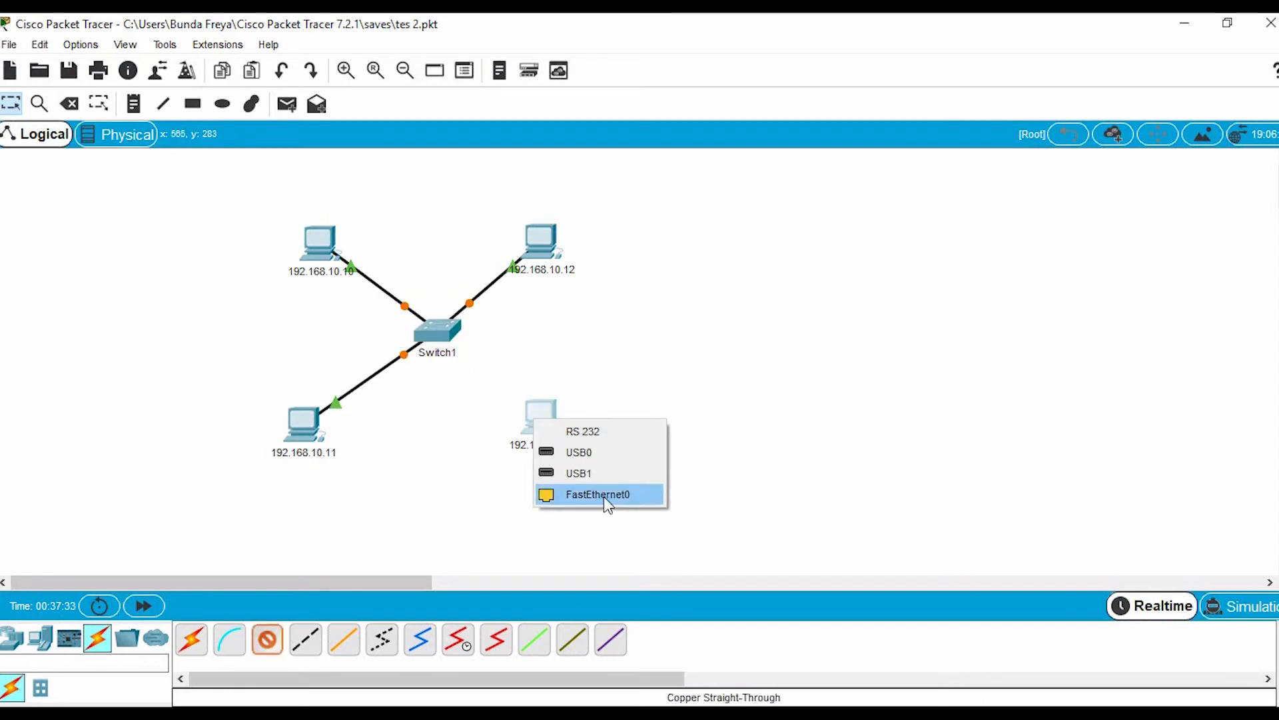
left_click(604, 497)
left_click(438, 331)
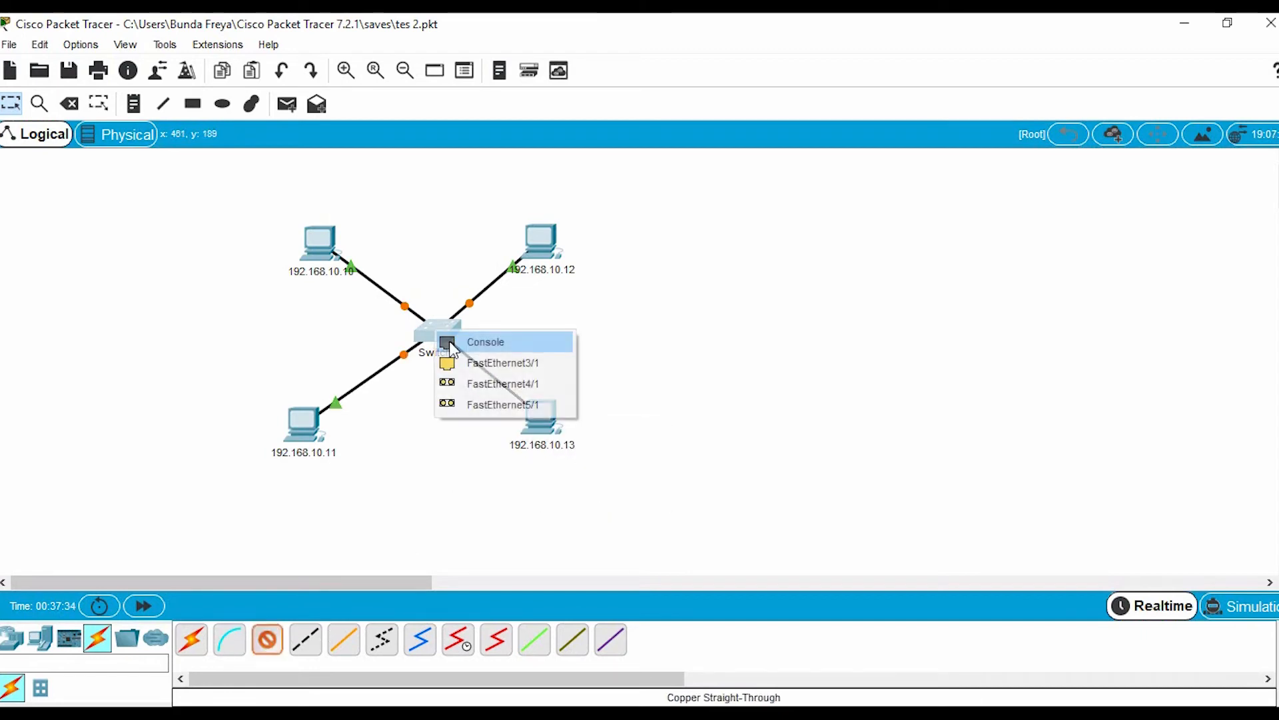
left_click(493, 370)
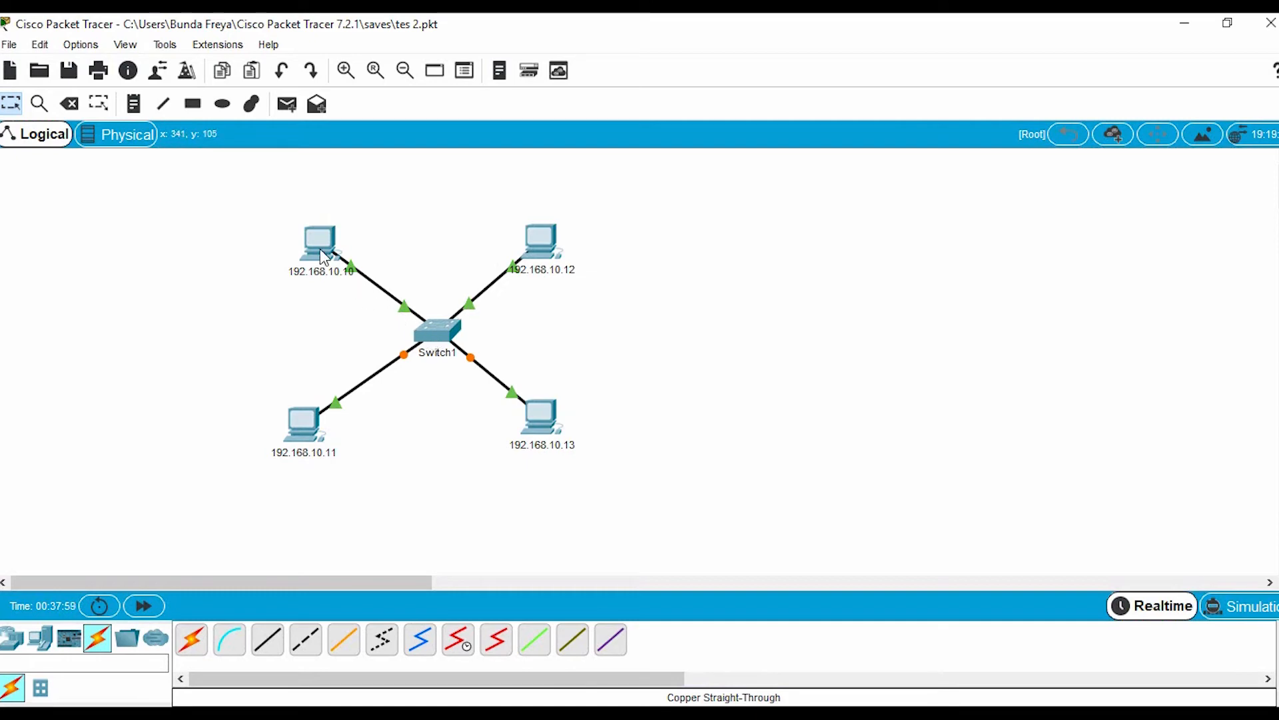
Leave the IP configuration of the PC labelled 192.168.10.10 and open its Command Prompt
mouse_move(324, 258)
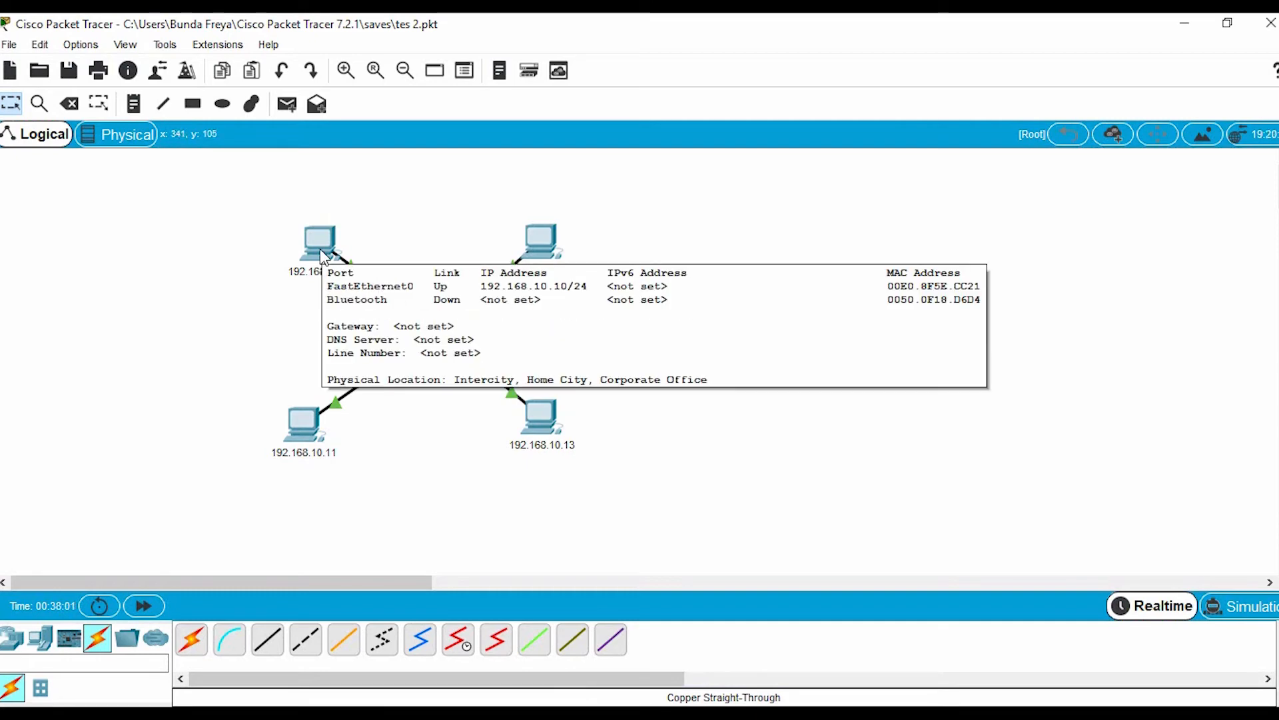
left_click(320, 252)
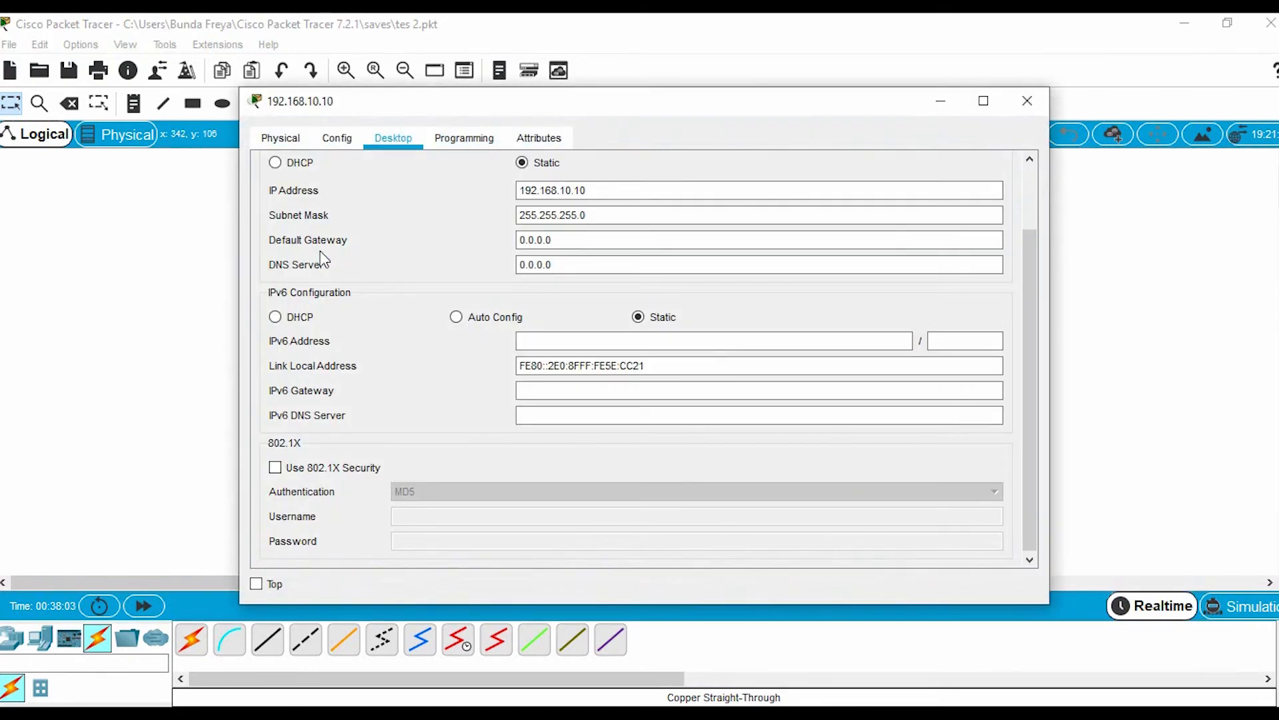
left_click_drag(671, 114, 715, 123)
left_click(391, 152)
left_click(440, 151)
scroll(1006, 173, "up", 2)
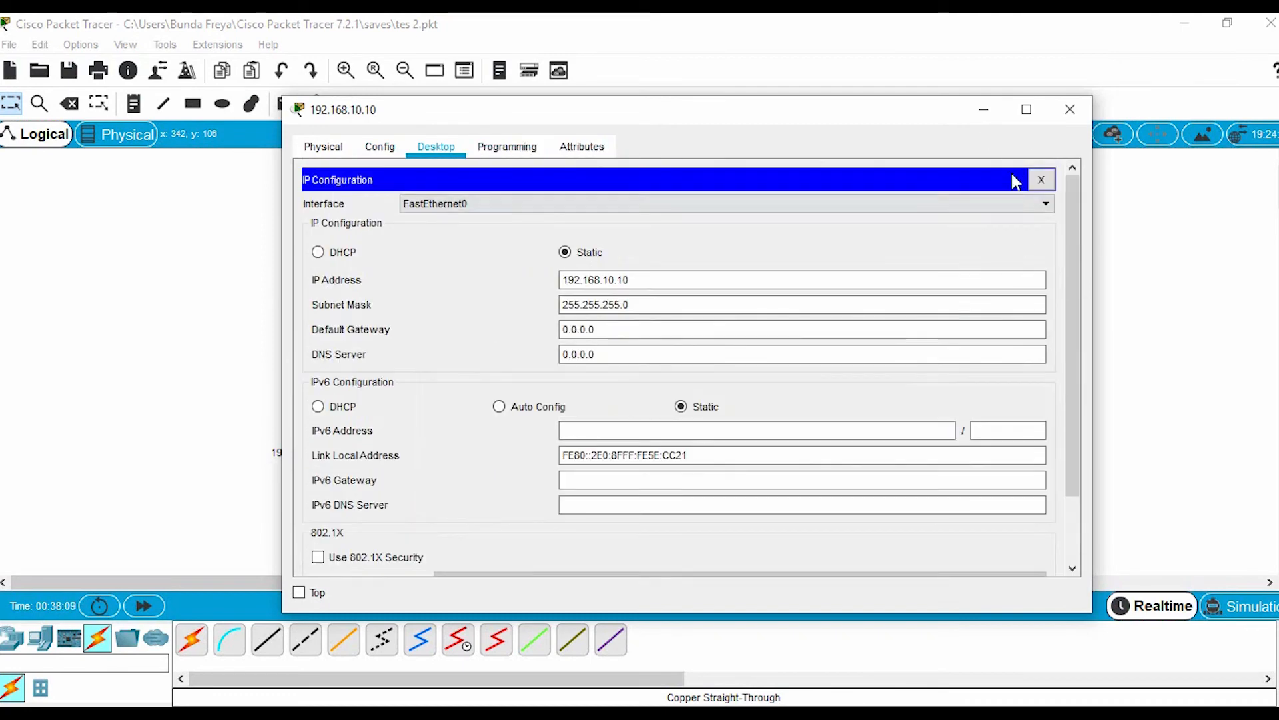
left_click(1041, 179)
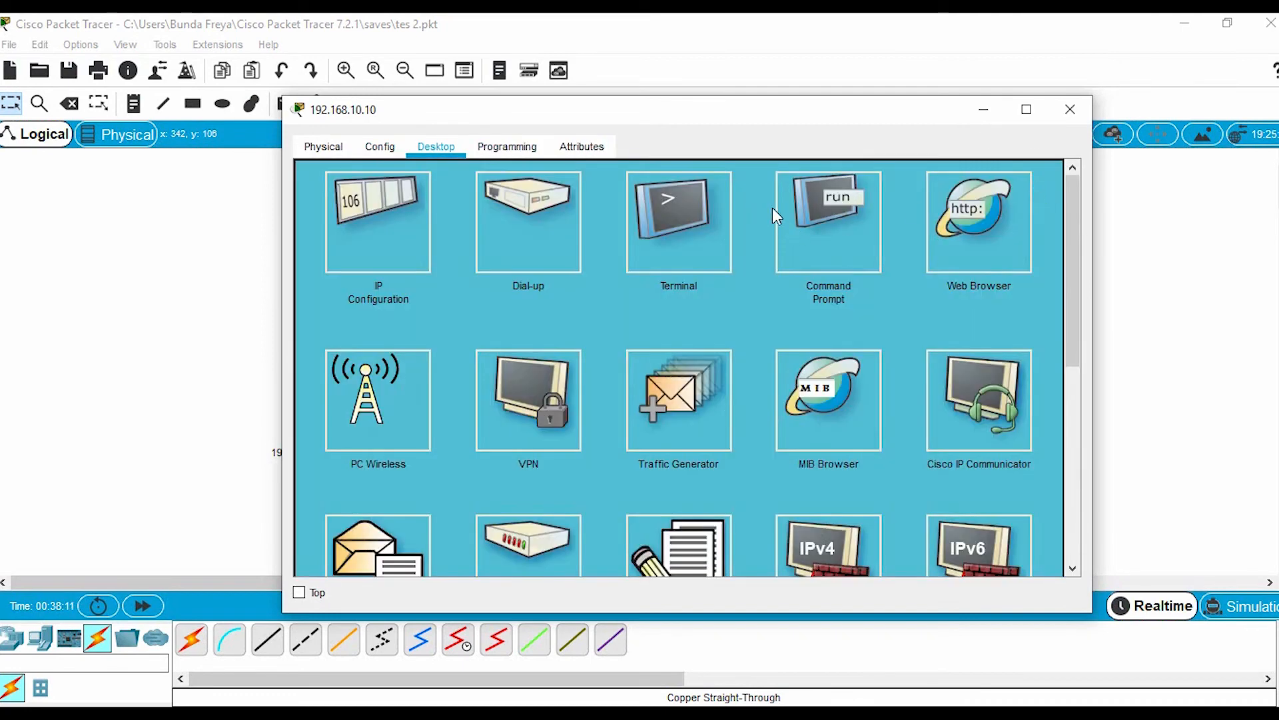
left_click(825, 223)
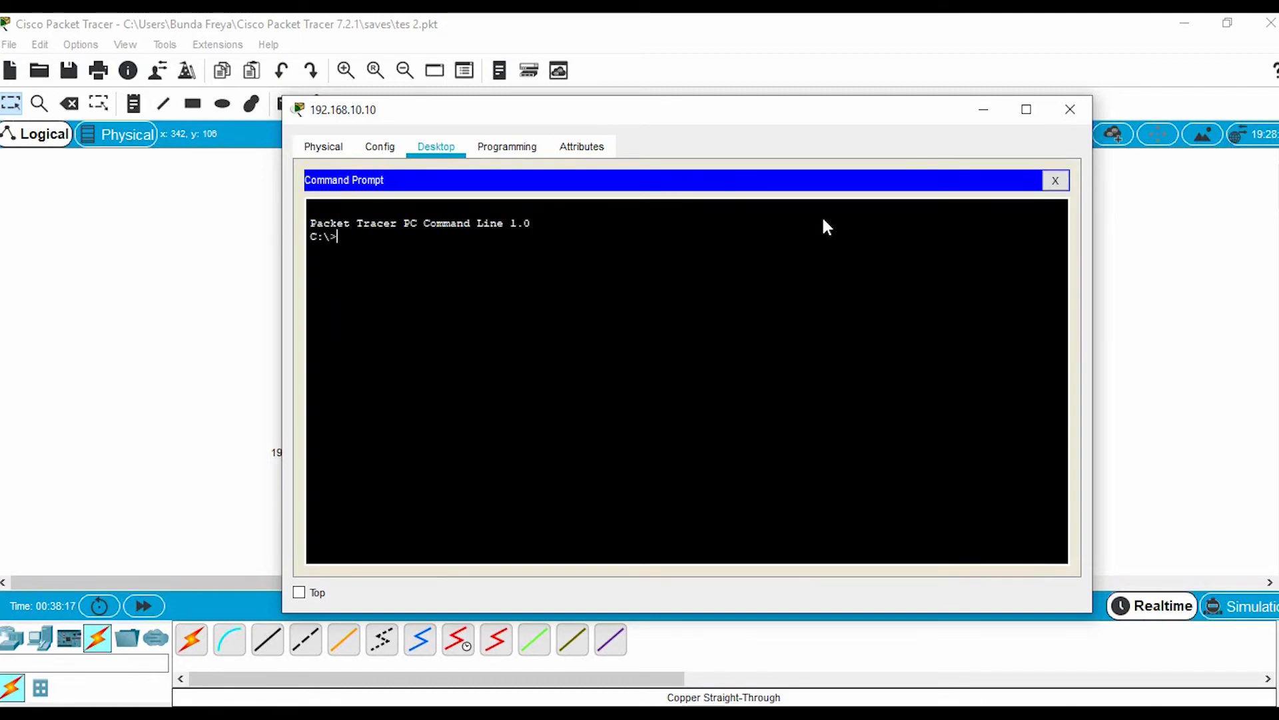
List the PC's ARP table with the command arp -a and minimize the PC's window
type("arp -a")
key("Return")
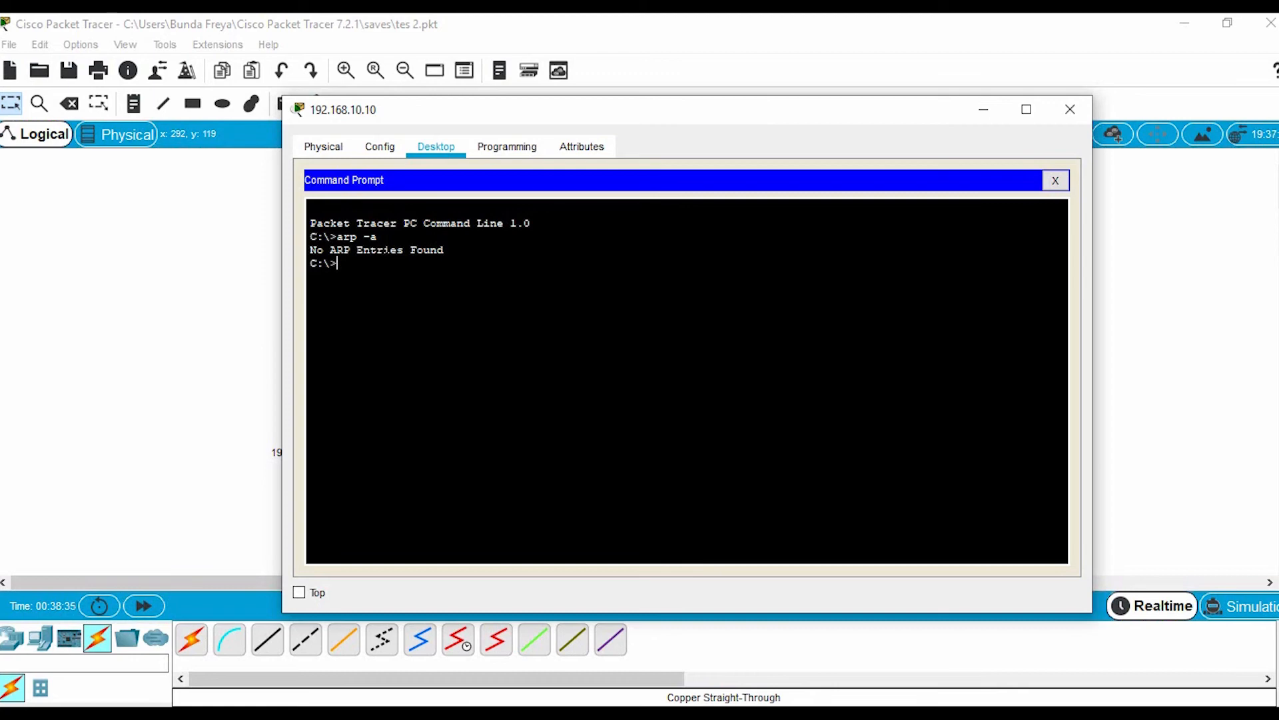
left_click(983, 109)
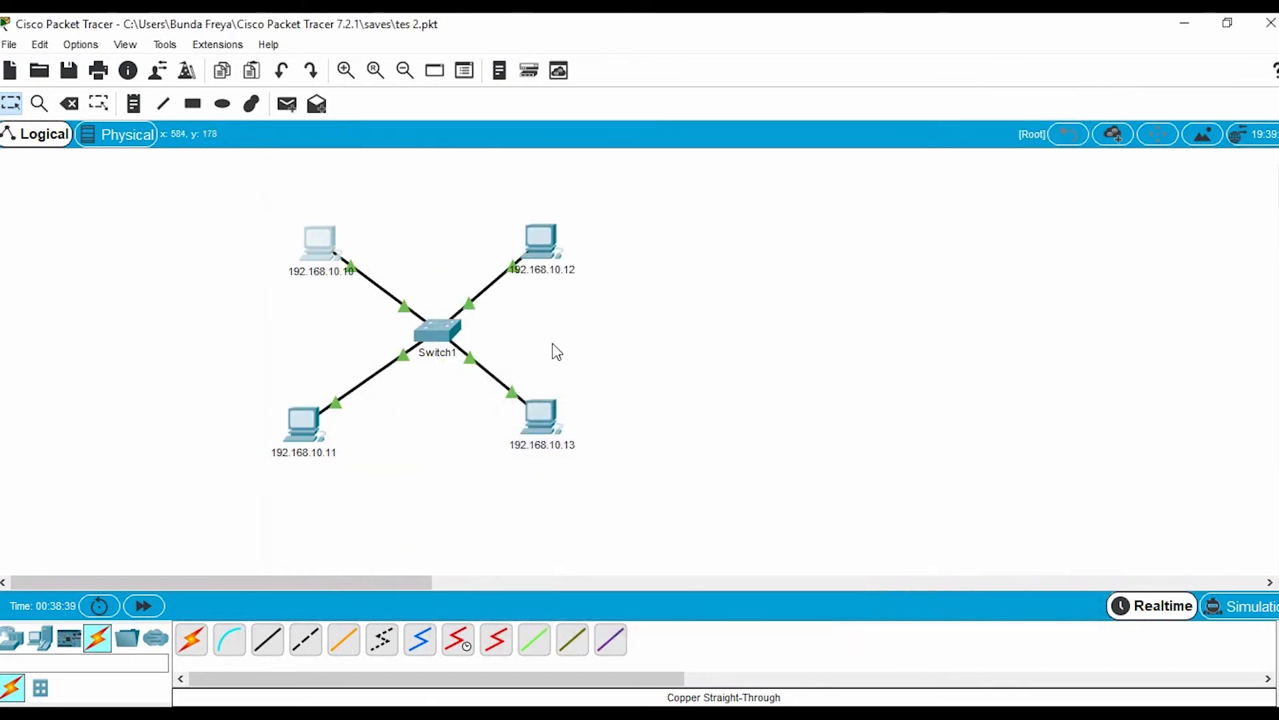
mouse_move(305, 455)
mouse_move(547, 267)
mouse_move(555, 274)
left_click(725, 715)
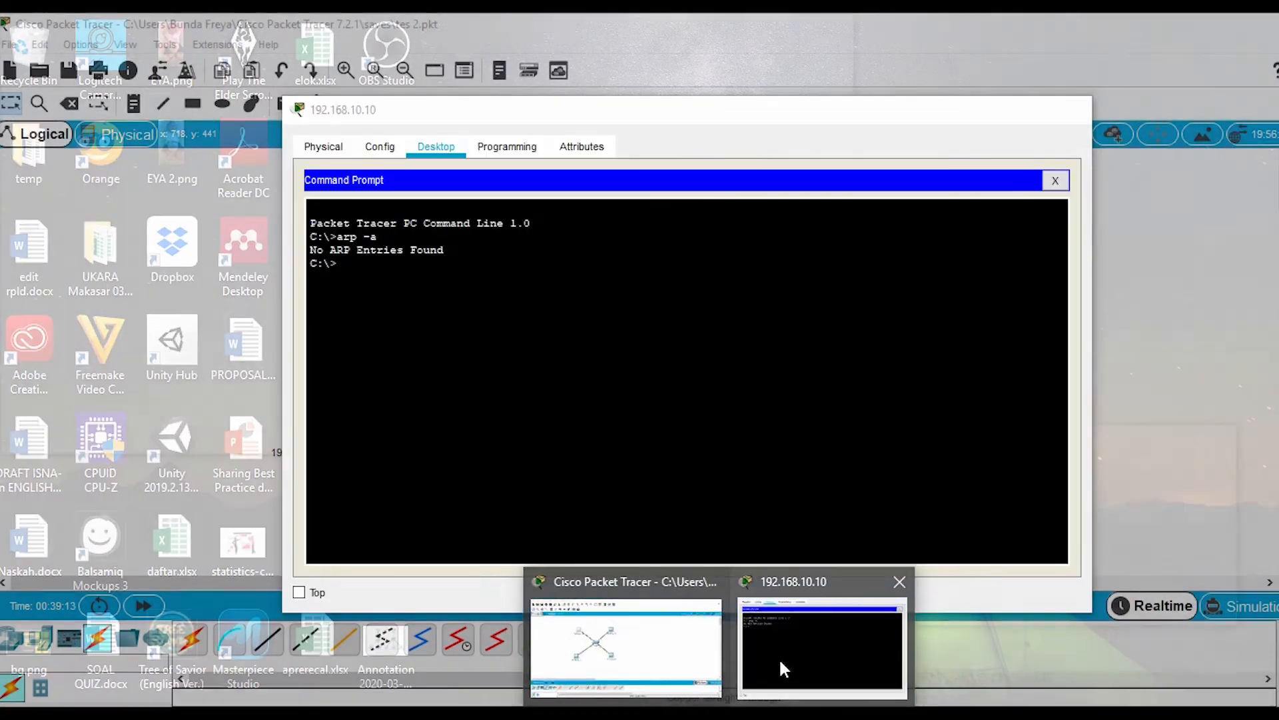
left_click(778, 657)
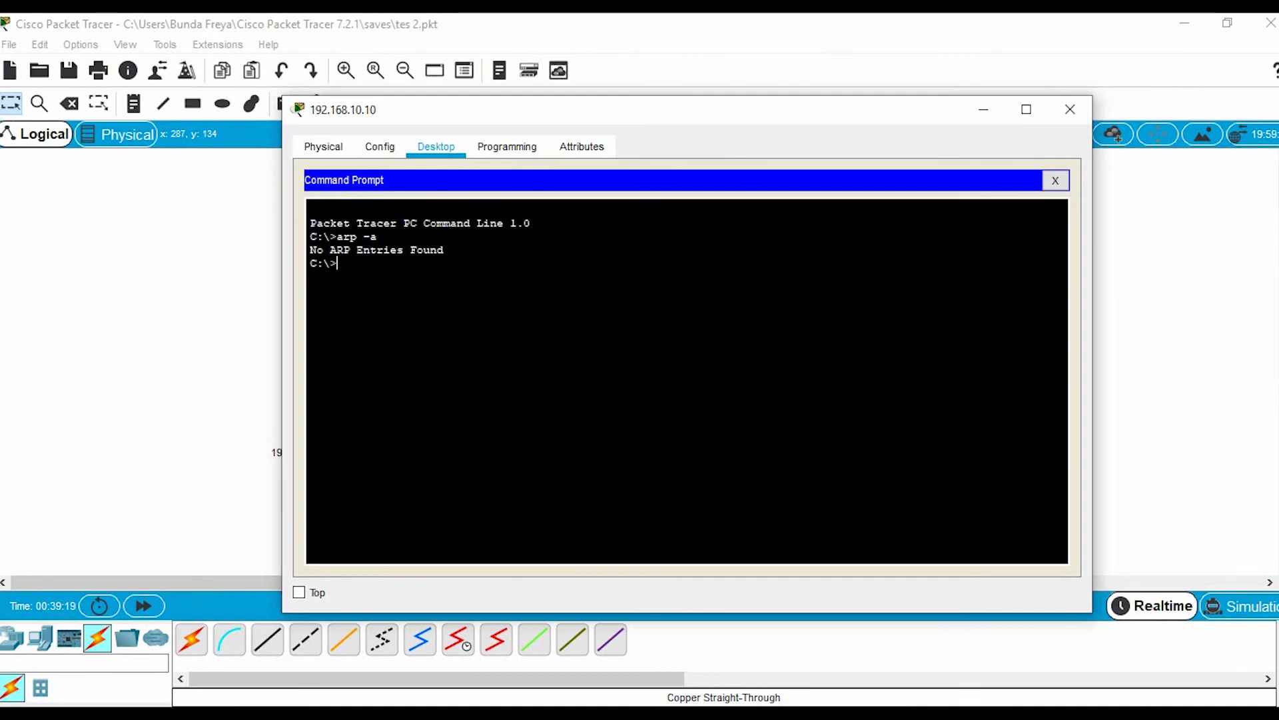
left_click(984, 109)
Switch to Simulation mode and run ping 192.168.10.13 from the Command Prompt of the PC labelled 192.168.10.10
left_click(1241, 605)
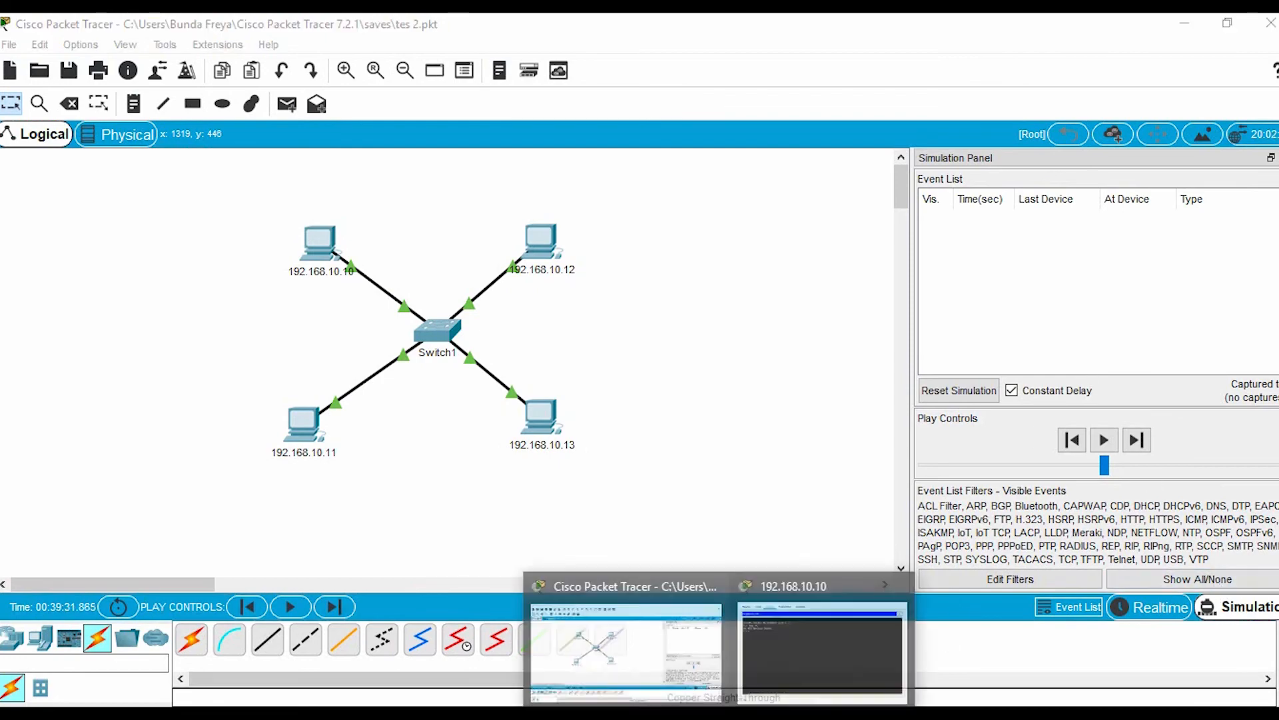
mouse_move(770, 672)
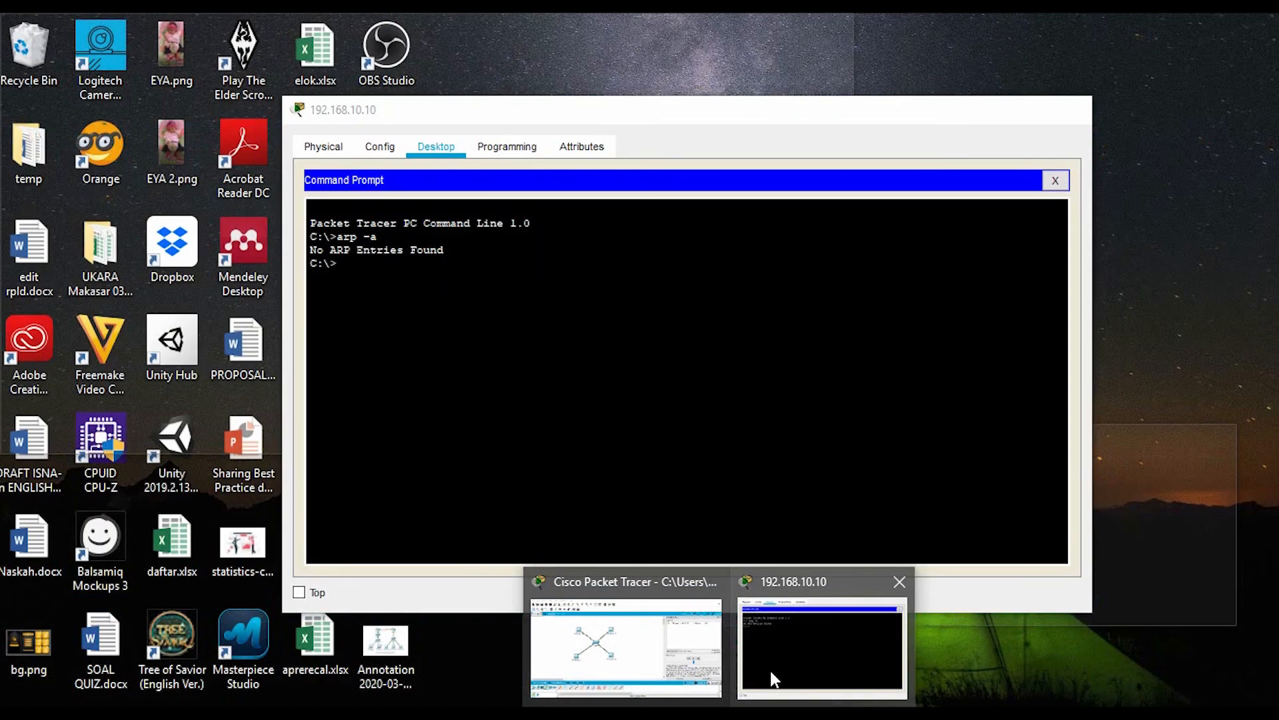
left_click(771, 670)
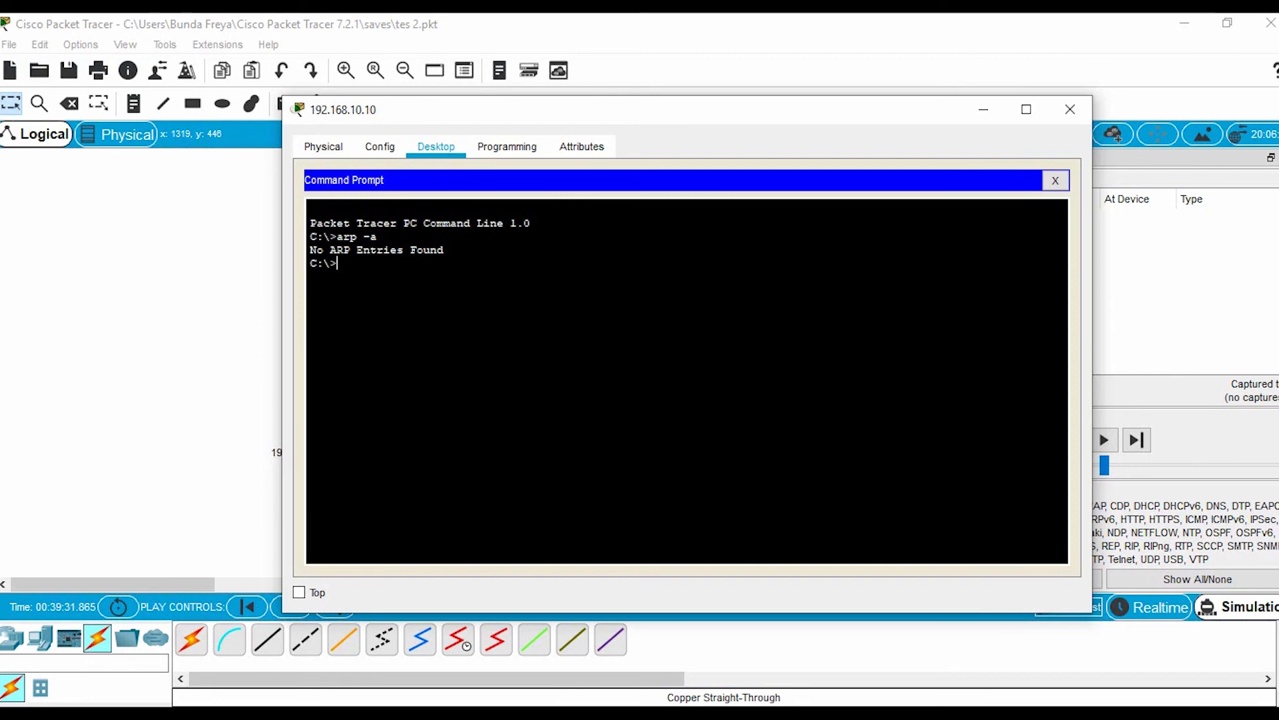
type("ping")
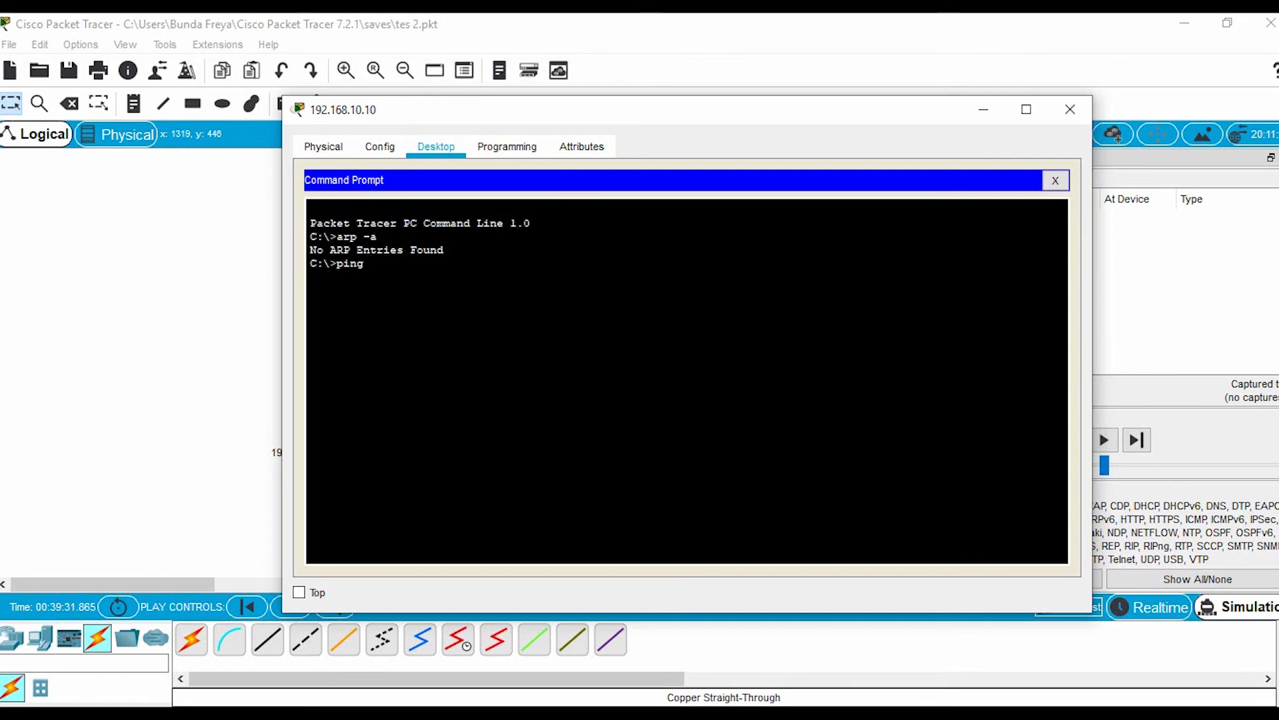
type("192.168.10.13")
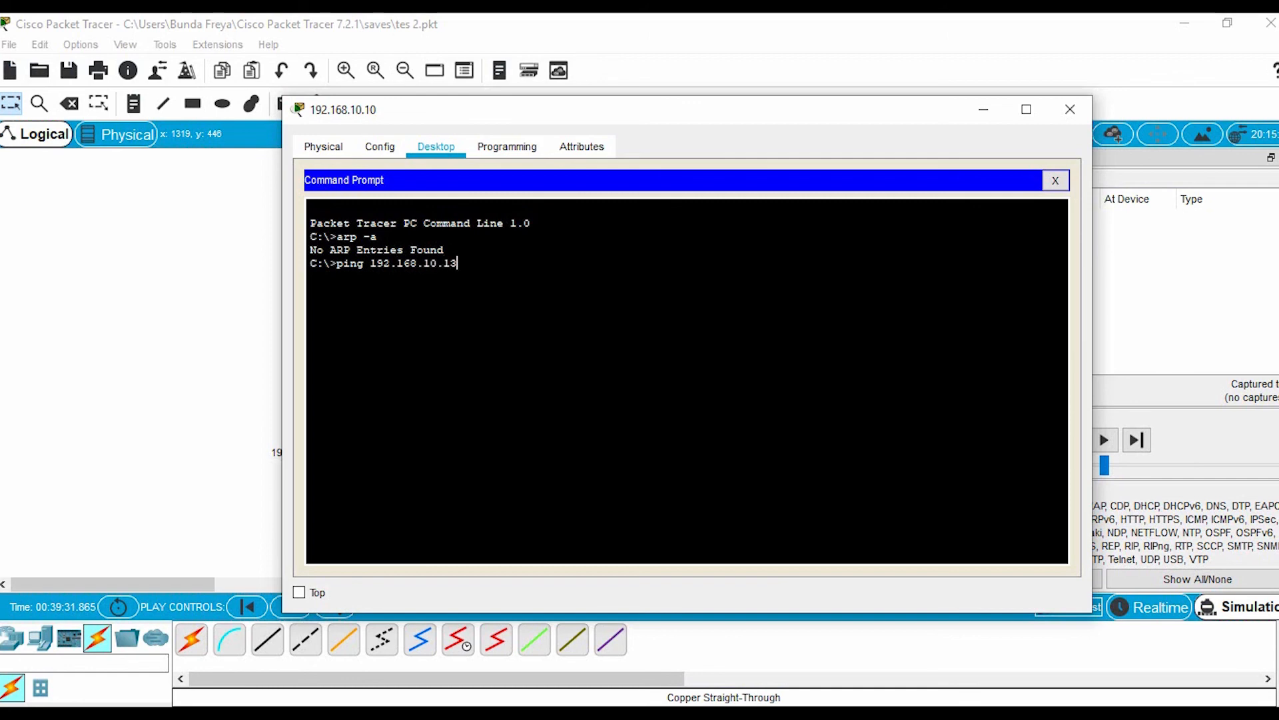
key("Return")
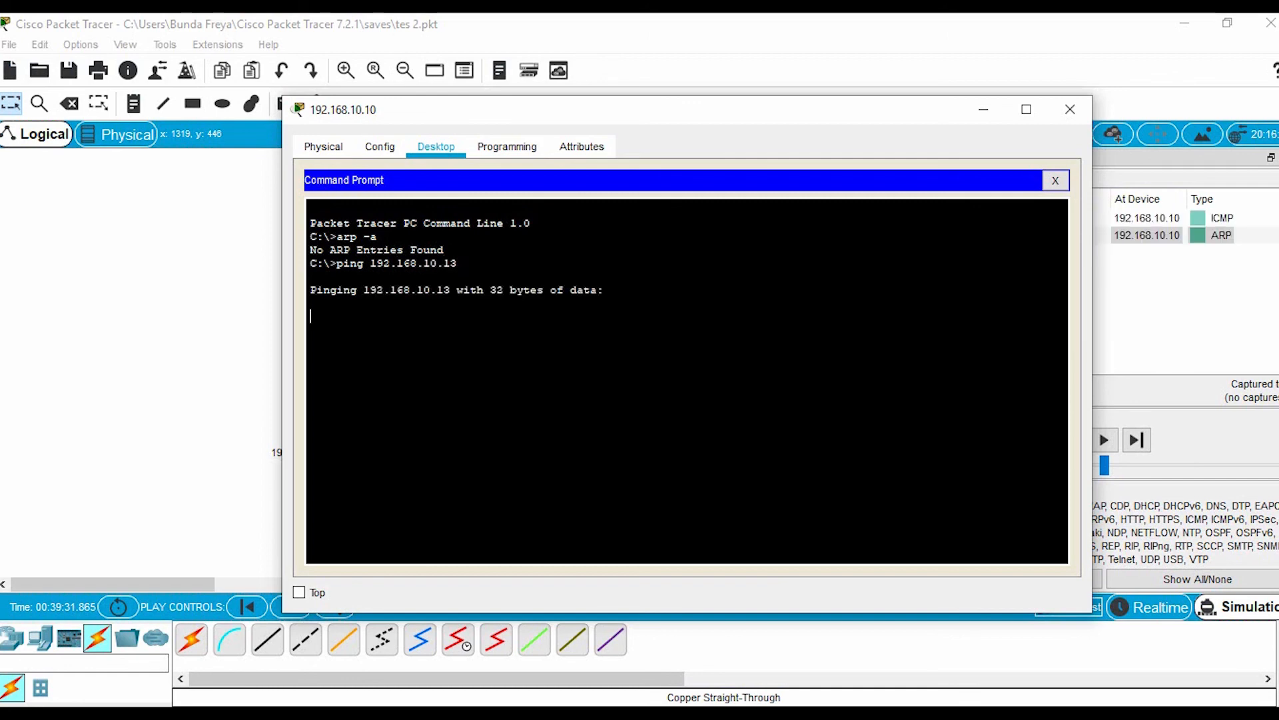
Minimize the PC's window and play the simulation through the ARP exchange, pausing when the ICMP packet reaches Switch1
left_click_drag(740, 120, 531, 121)
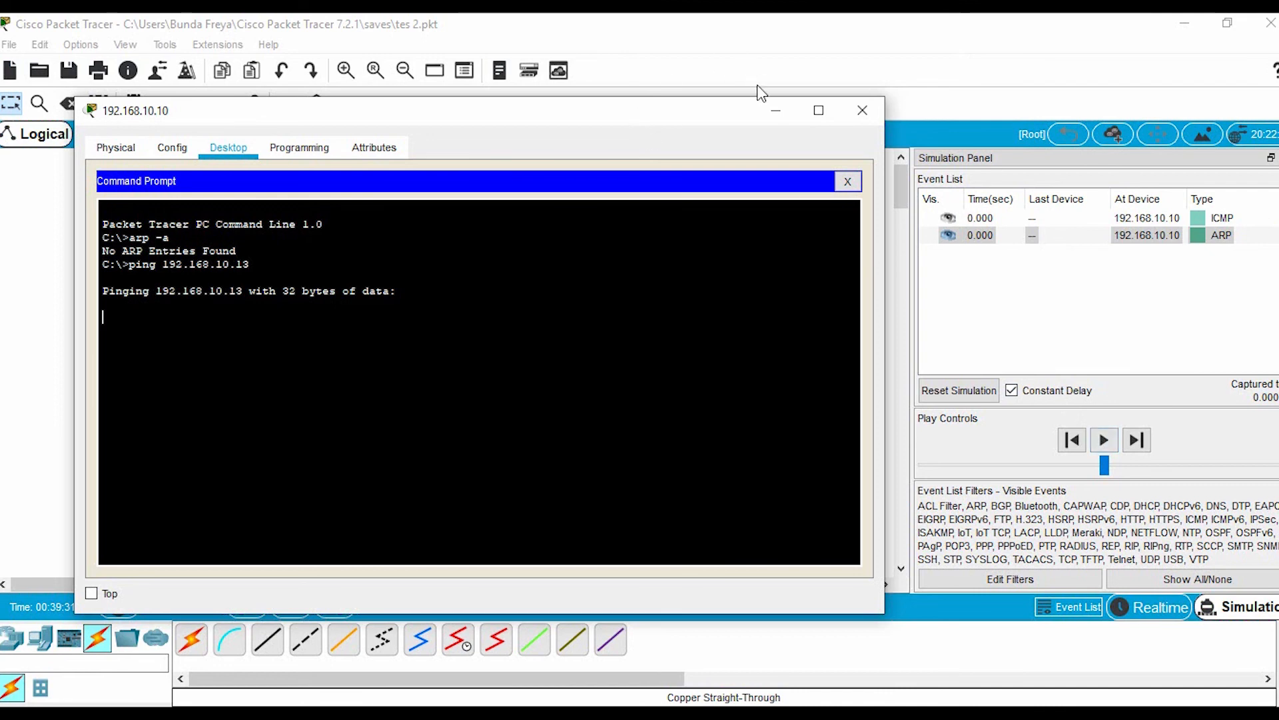
left_click(775, 111)
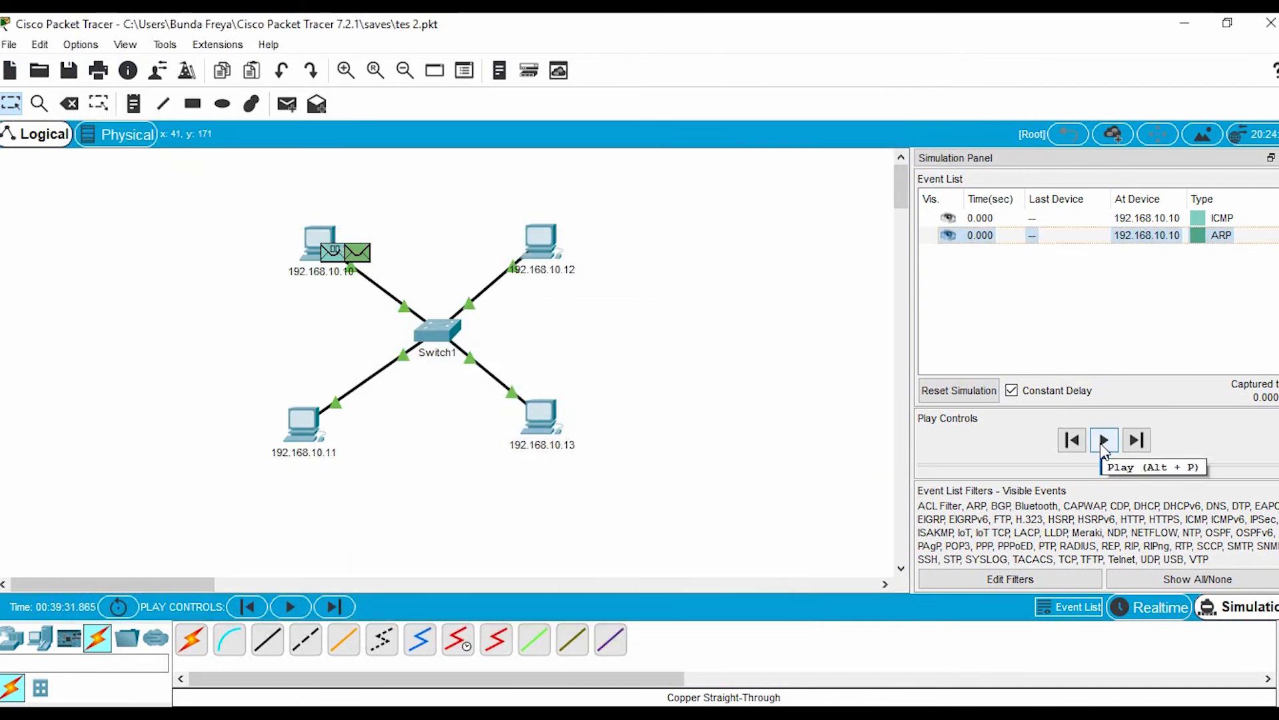
left_click(1103, 445)
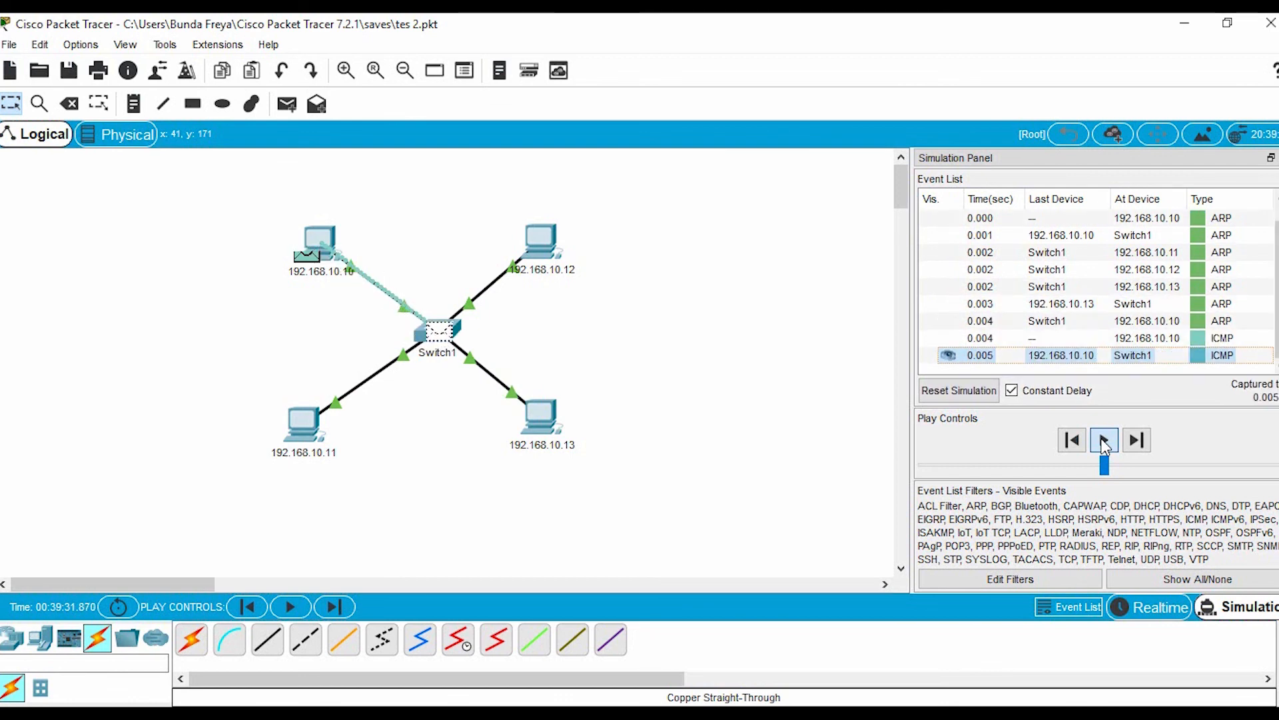
left_click(1103, 442)
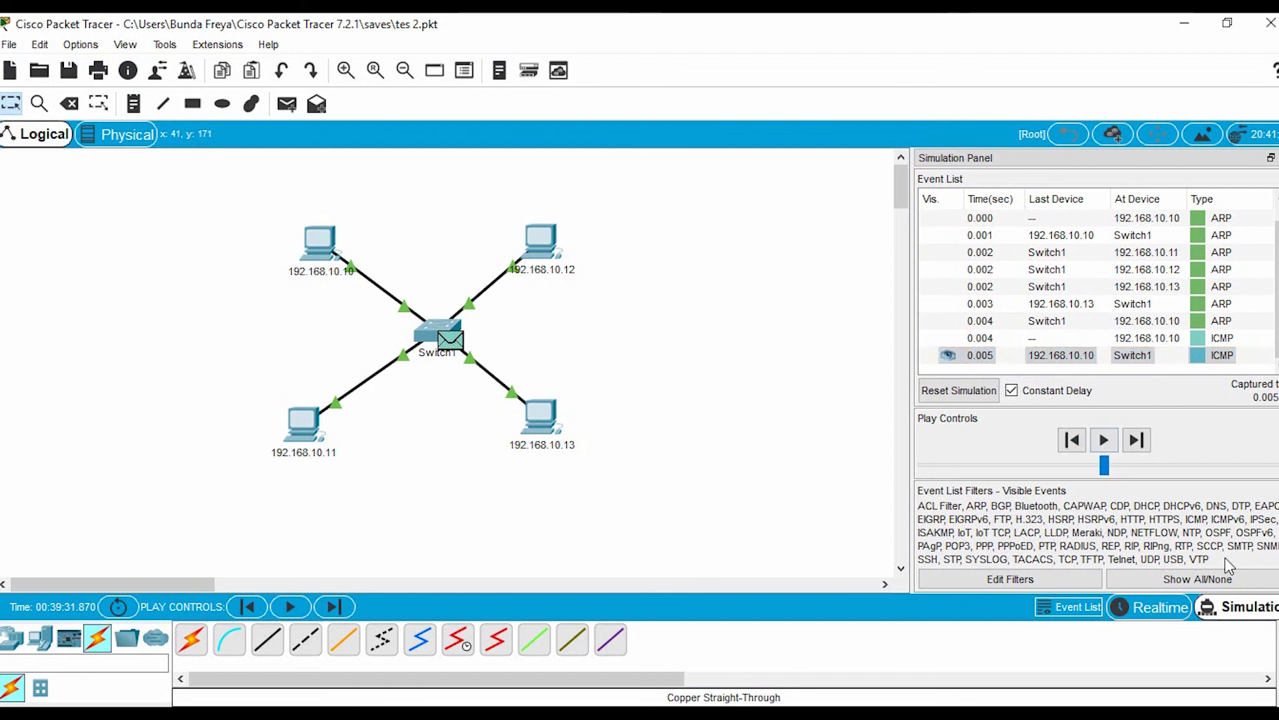
Check the ping output on the PC labelled 192.168.10.10, minimize its window and advance the simulation by one event
left_click(317, 253)
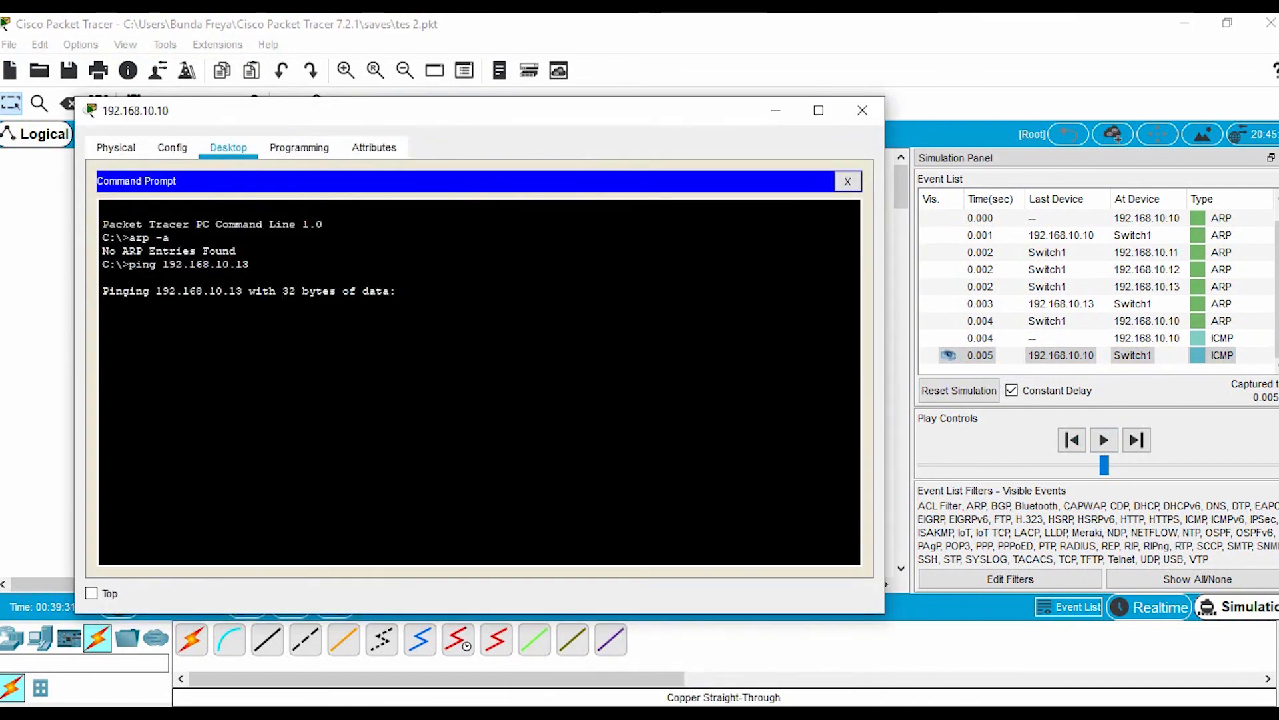
left_click(776, 110)
left_click(1137, 441)
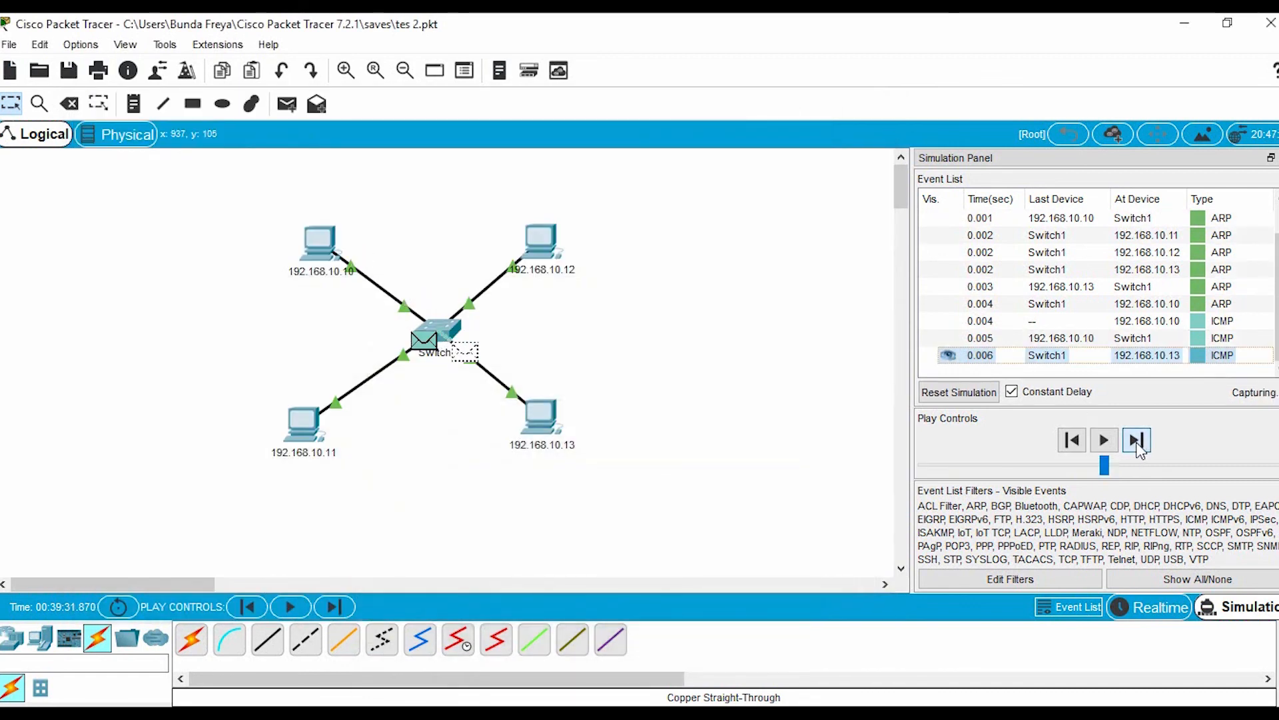
Step the simulation forward until the second ICMP request reaches Switch1 and check the ping output on the PC labelled 192.168.10.10
left_click(1136, 441)
left_click(1136, 441)
left_click(1137, 441)
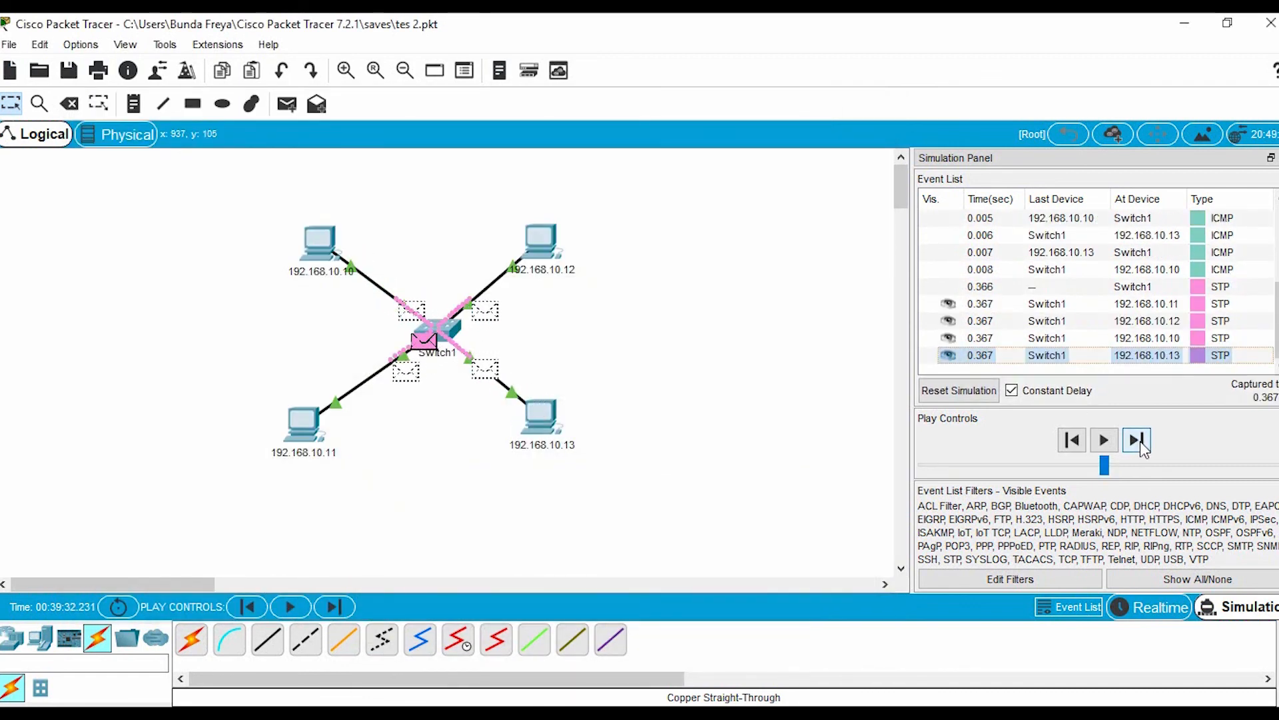
left_click(1140, 444)
left_click(1140, 444)
left_click(722, 716)
left_click(773, 690)
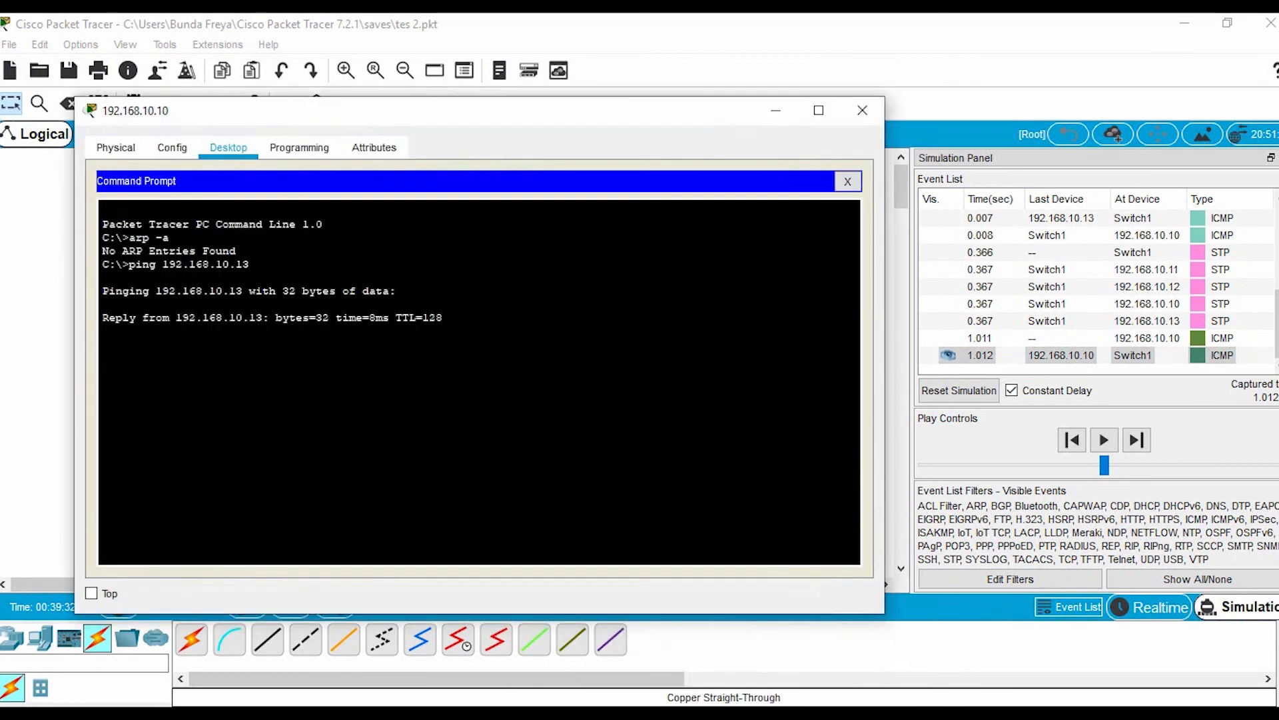
left_click(775, 114)
Advance the simulation event by event through the remaining ping exchanges and bring back the Command Prompt of the PC labelled 192.168.10.10
left_click(1137, 440)
left_click(1137, 440)
left_click(1136, 440)
left_click(1137, 439)
left_click(1136, 440)
left_click(1137, 440)
left_click(1137, 440)
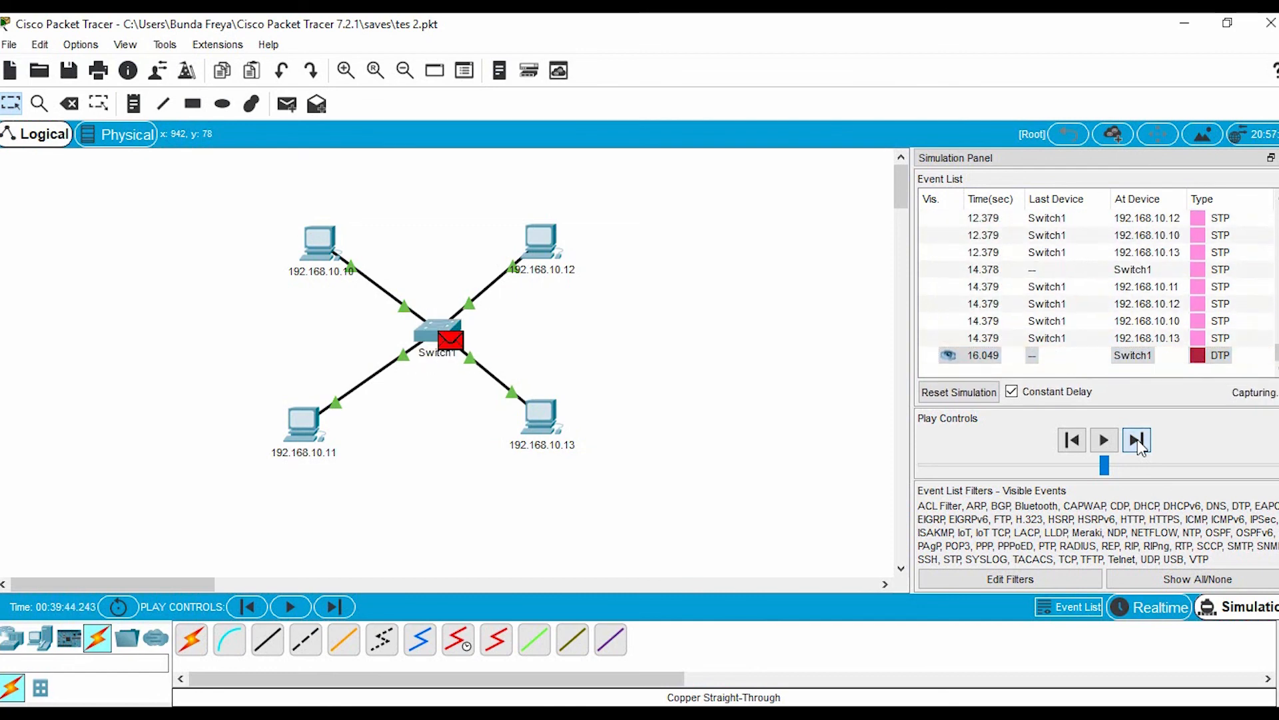
left_click(1137, 439)
left_click(837, 641)
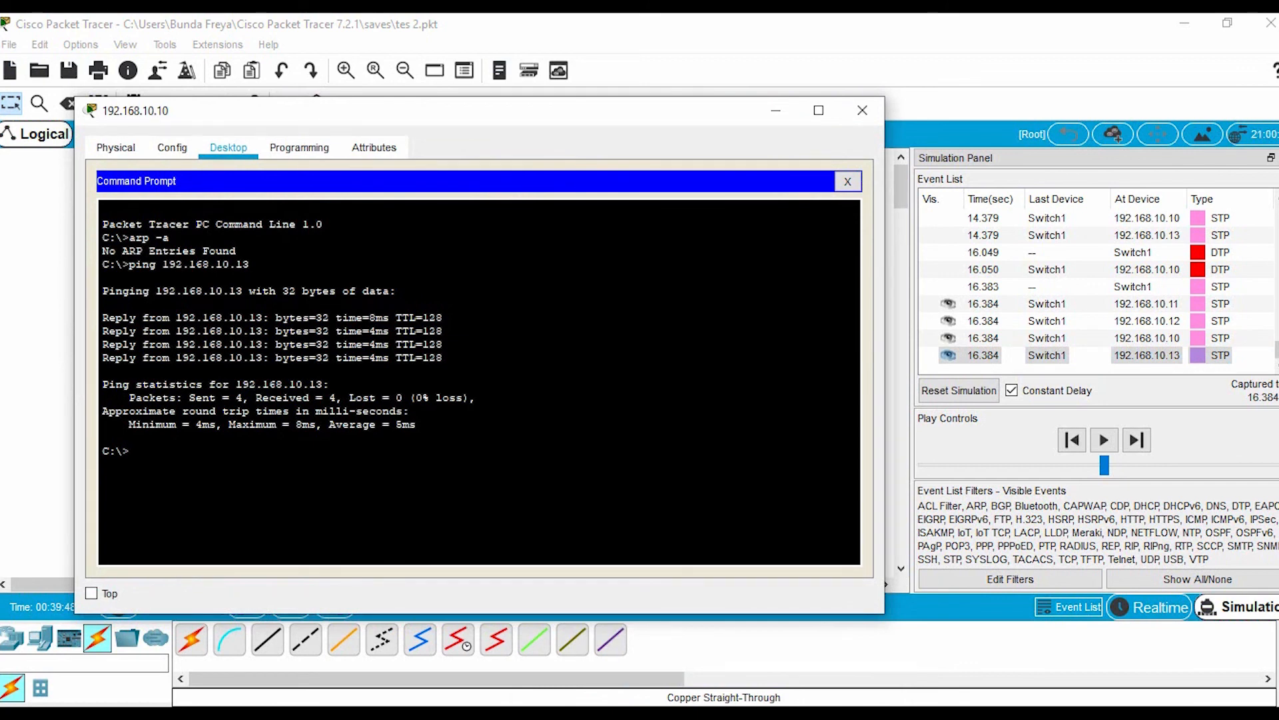
List the PC's ARP table again with arp -a and highlight the physical address of the 192.168.10.13 entry
key("Up")
key("Up")
key("Return")
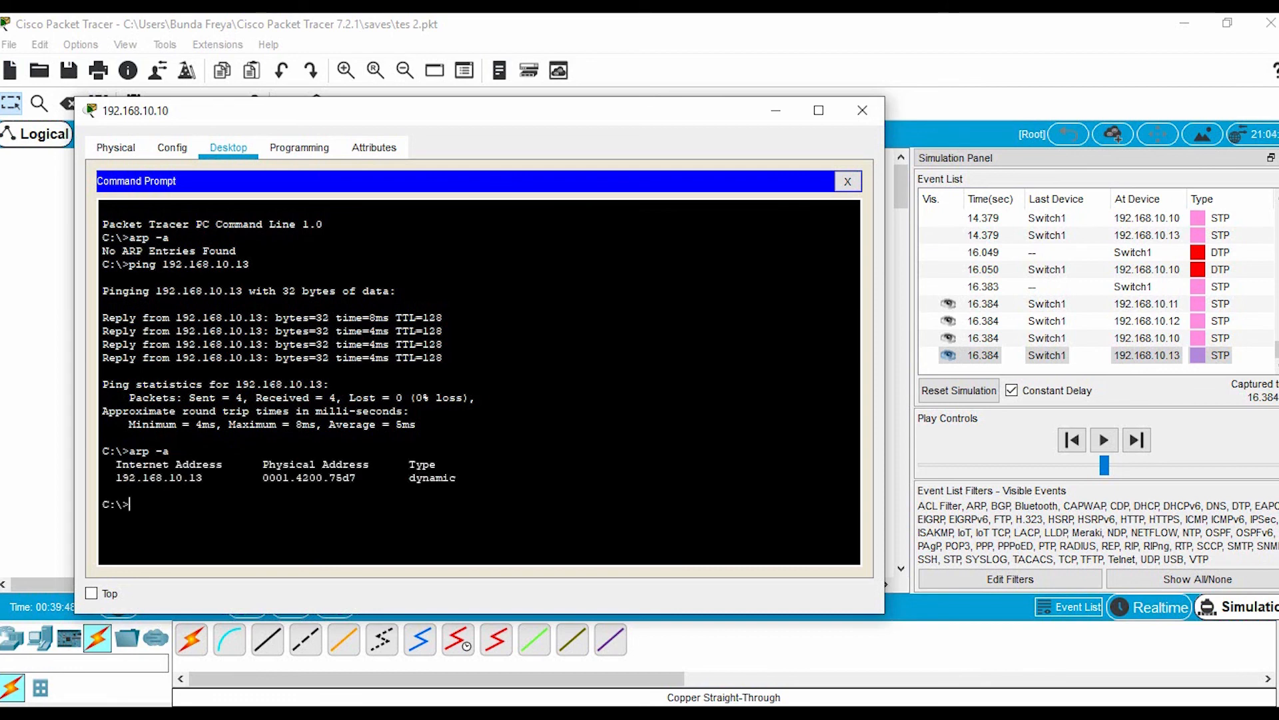
left_click_drag(257, 478, 363, 478)
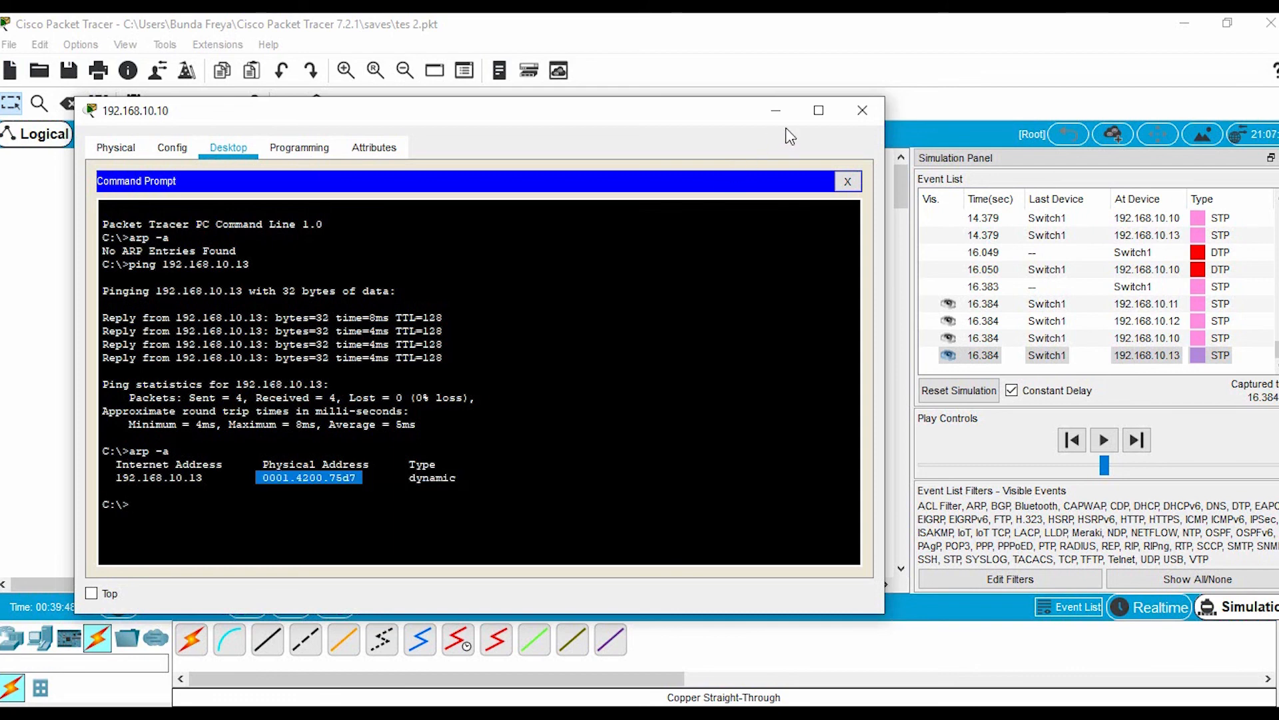
Close the window of the PC labelled 192.168.10.10 and resume automatic playback of the simulation
left_click(862, 110)
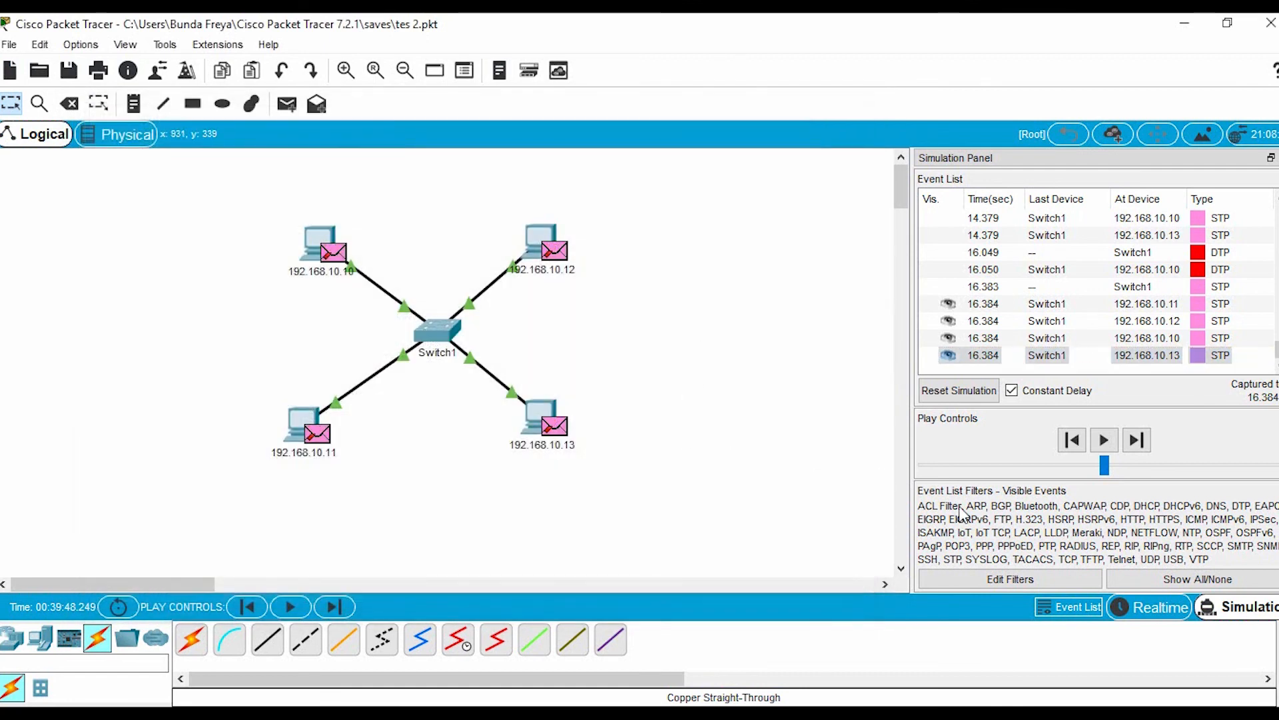
left_click(1104, 440)
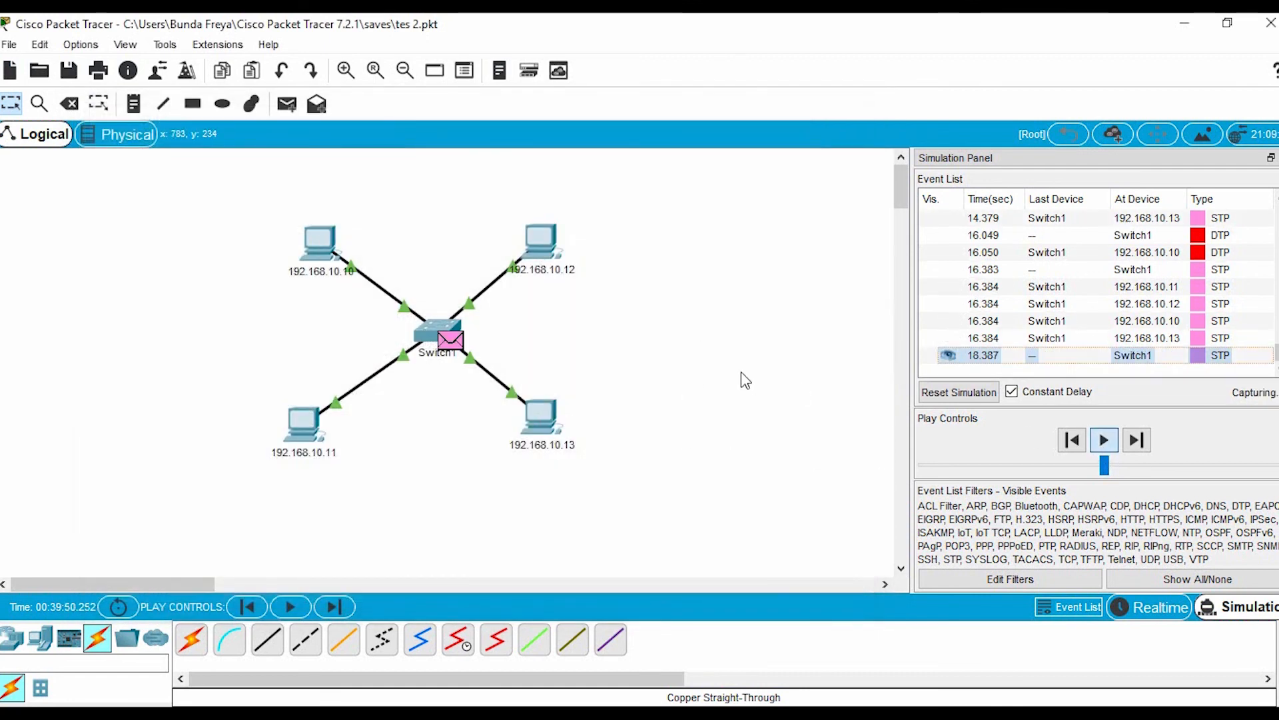